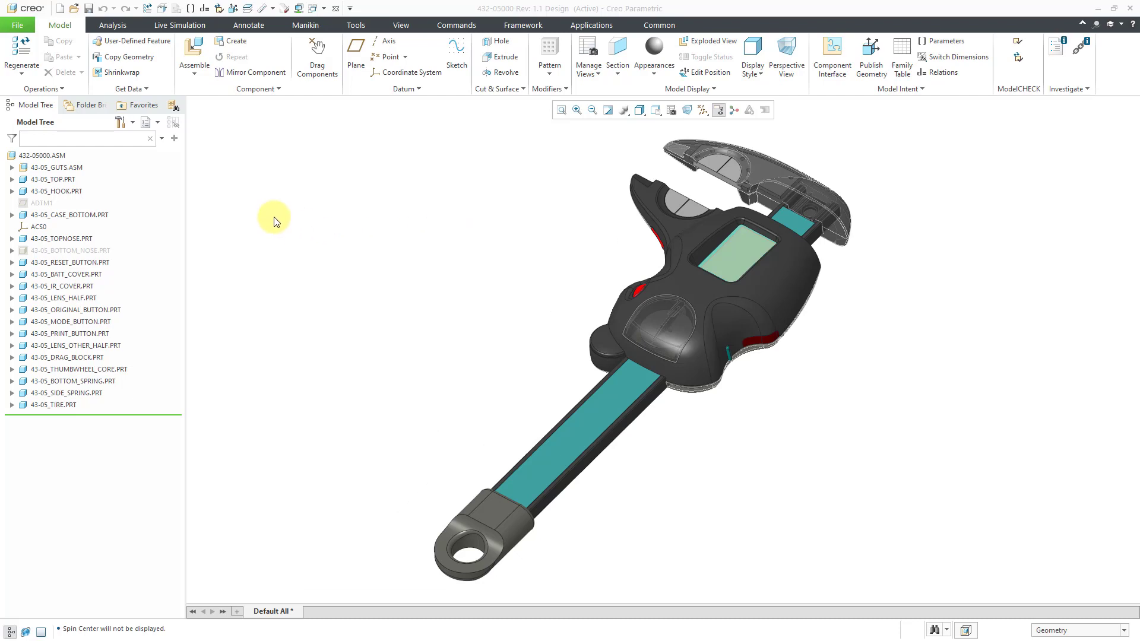
Check out the top-level 432-05000.ASM caliper assembly from Windchill, then clear the selection.
left_click(51, 157)
right_click(51, 157)
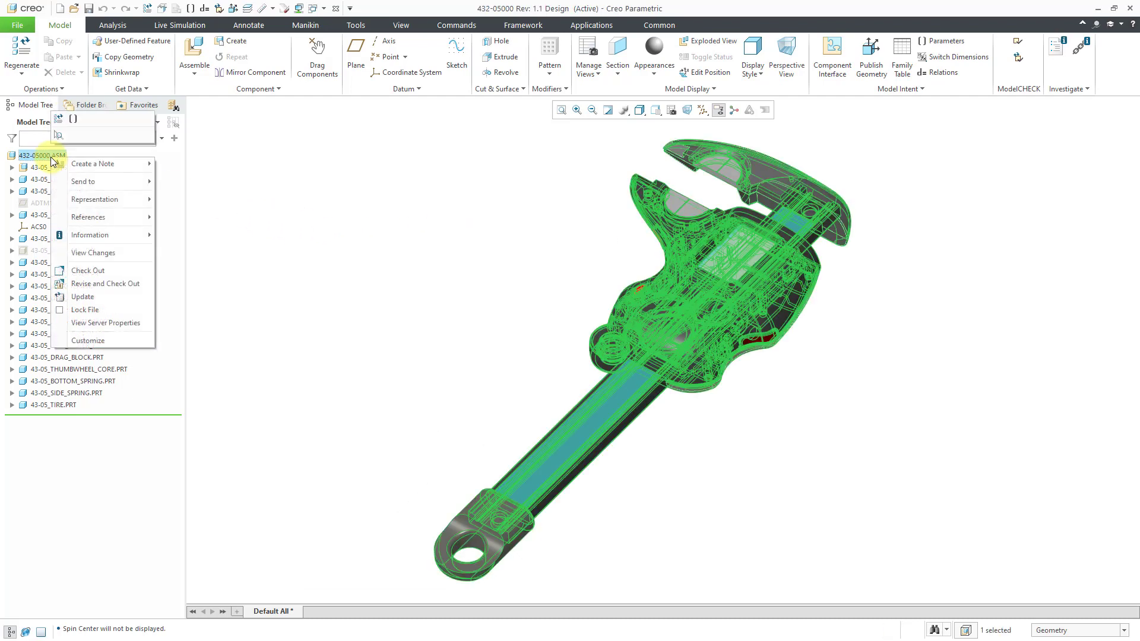
left_click(98, 272)
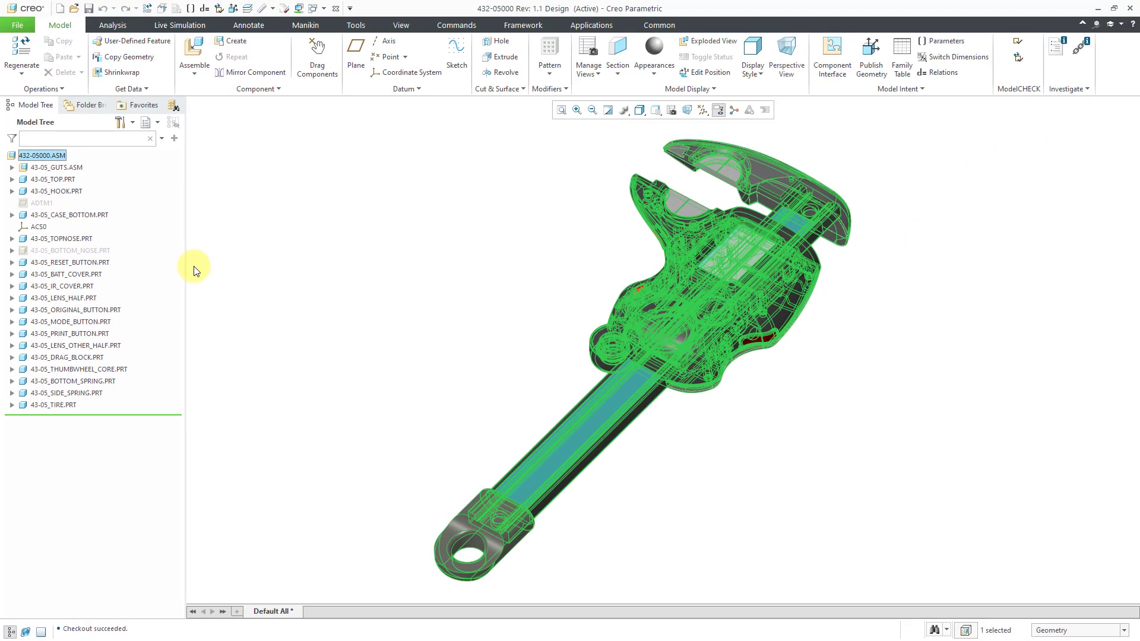
left_click(194, 271)
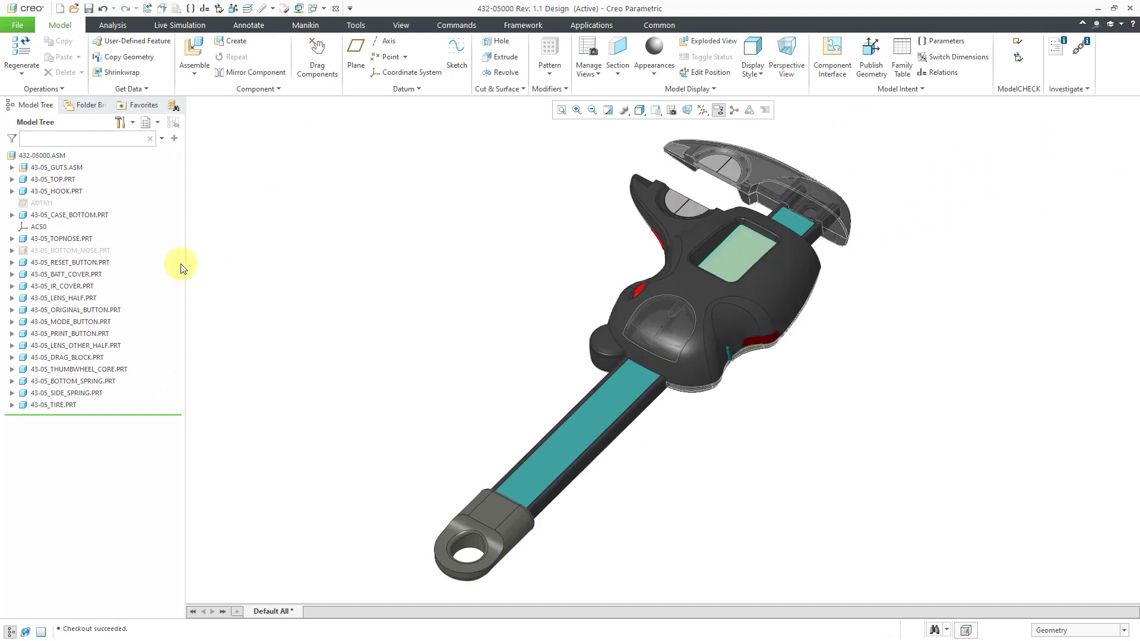
Replace 43-05_TOP.PRT with a new copy named 43-06_TOP.
left_click(63, 179)
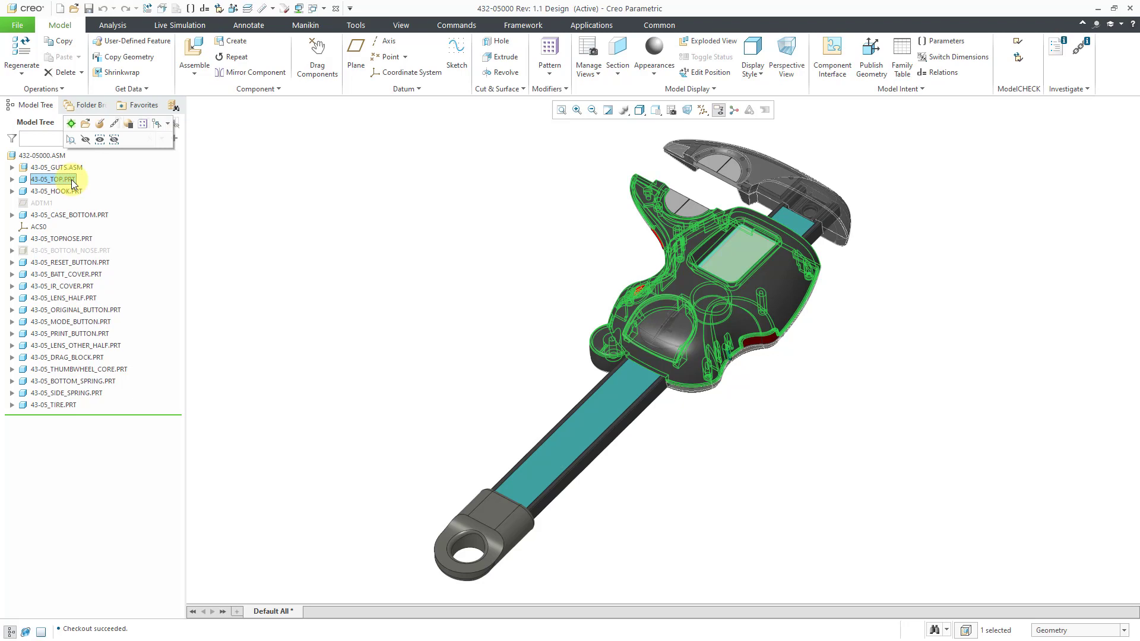
right_click(71, 179)
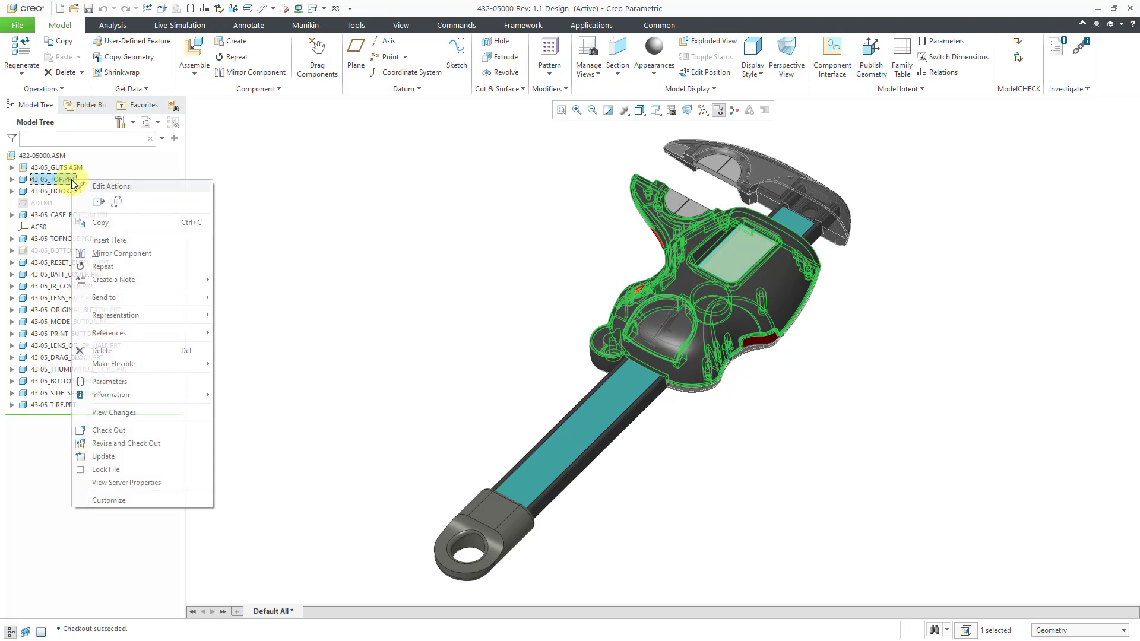
left_click(119, 209)
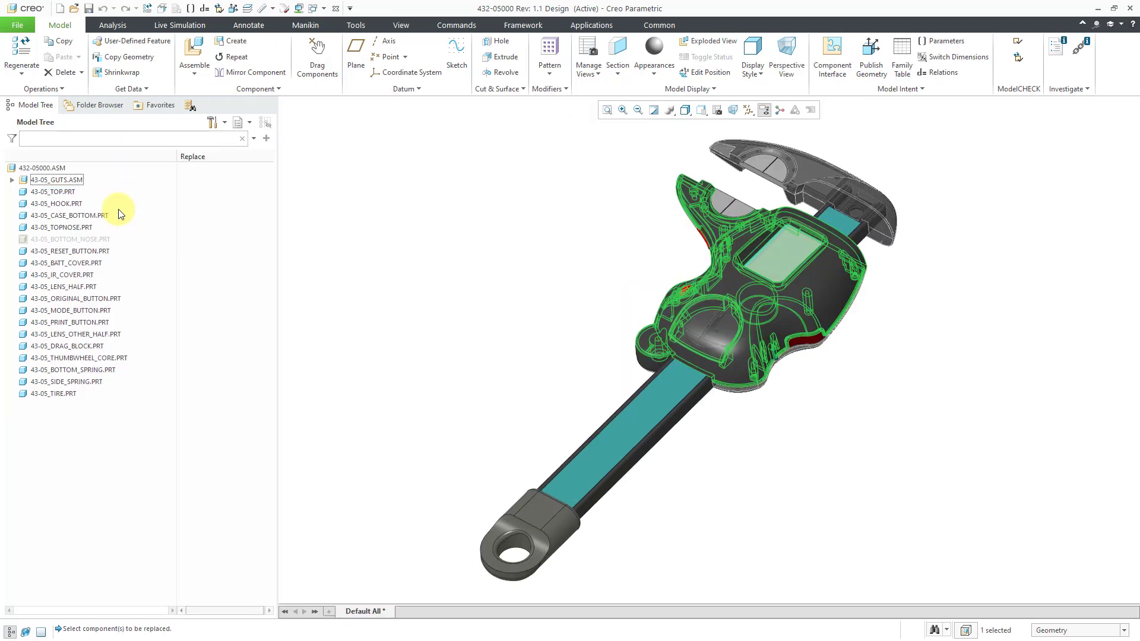
left_click(70, 191)
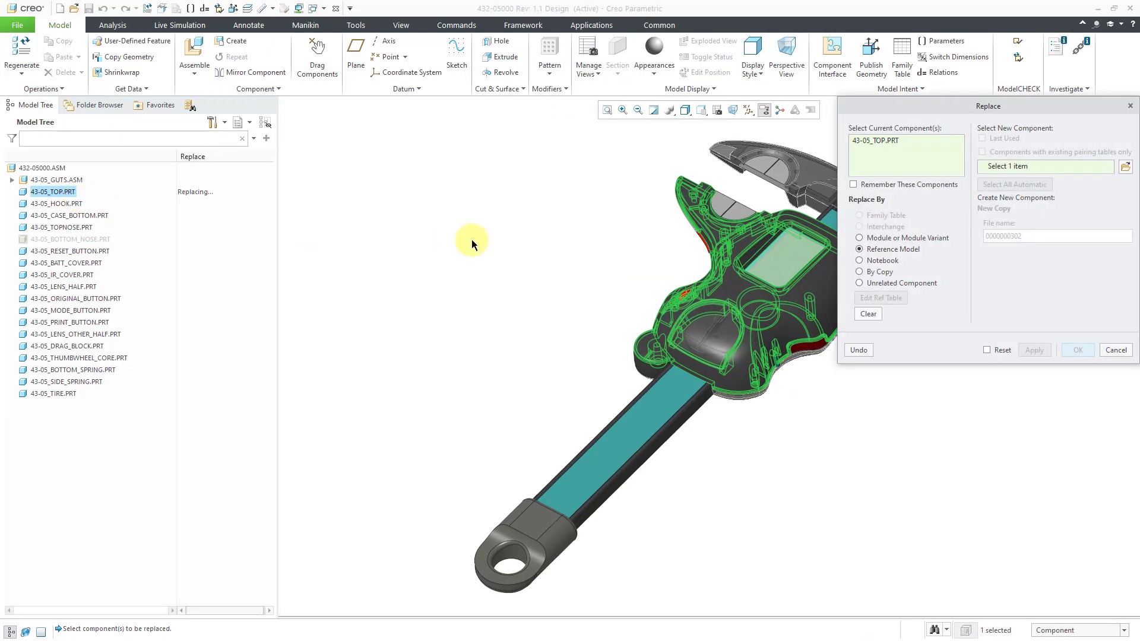
left_click_drag(961, 103, 456, 218)
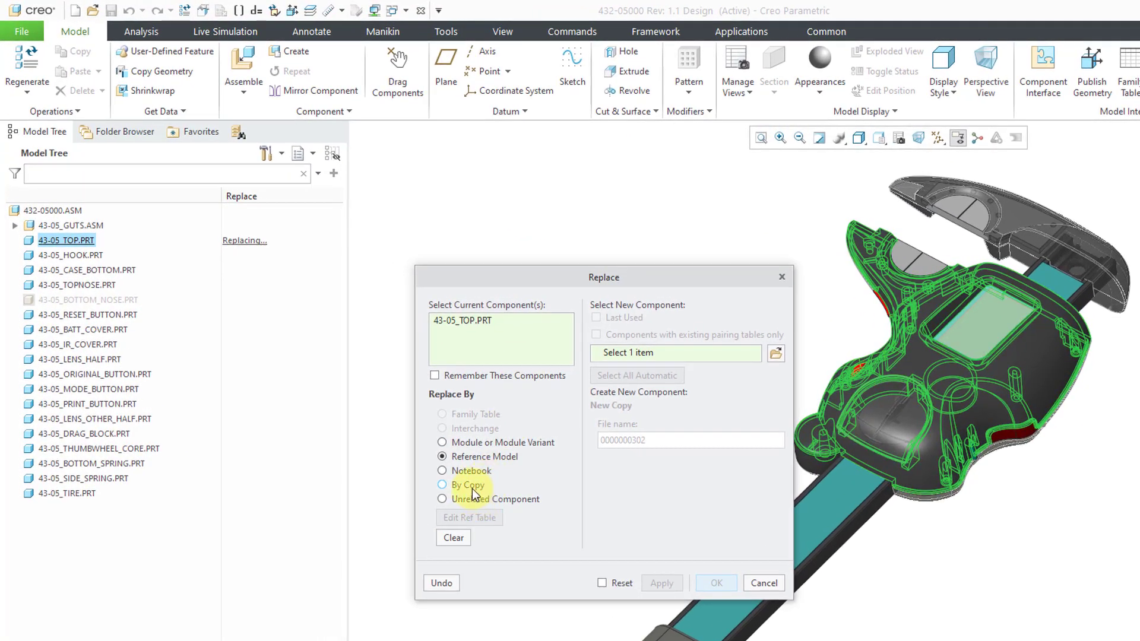
left_click(472, 488)
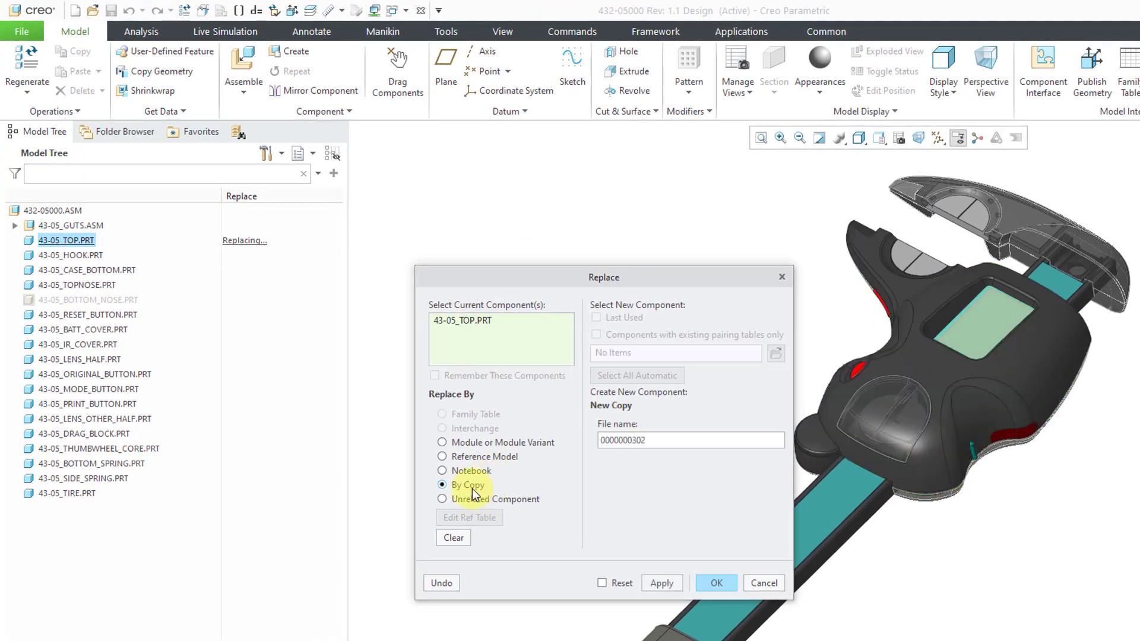
double_click(692, 446)
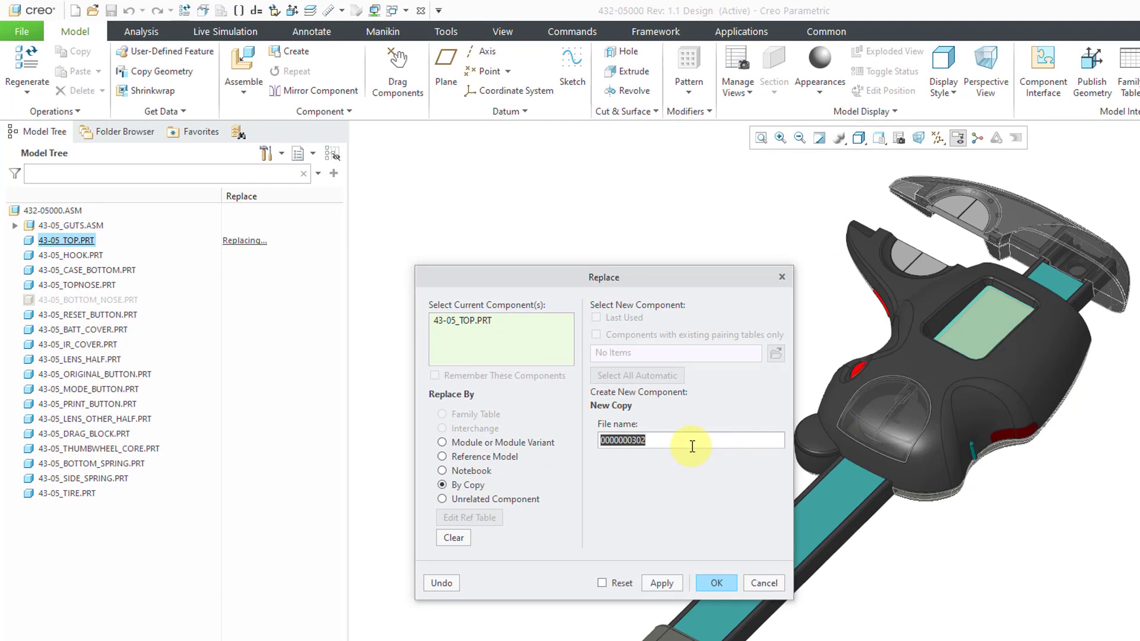
type("43-06_TOP")
Confirm the 43-06_TOP copy and review the ADTM1 datum's references in the Reference Viewer.
left_click(716, 583)
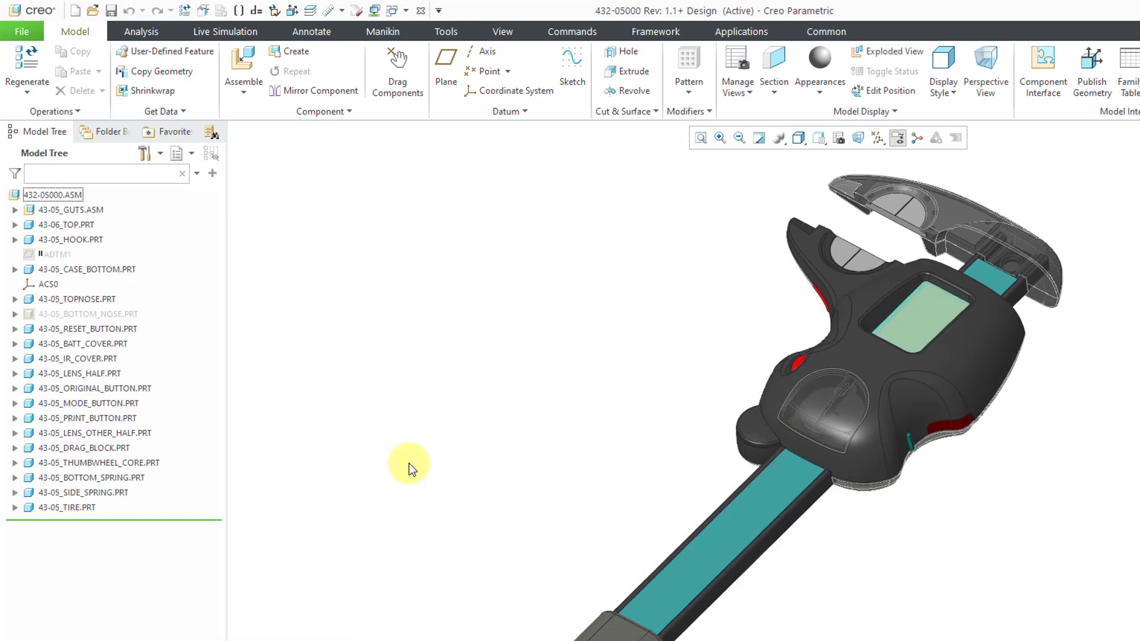
right_click(62, 257)
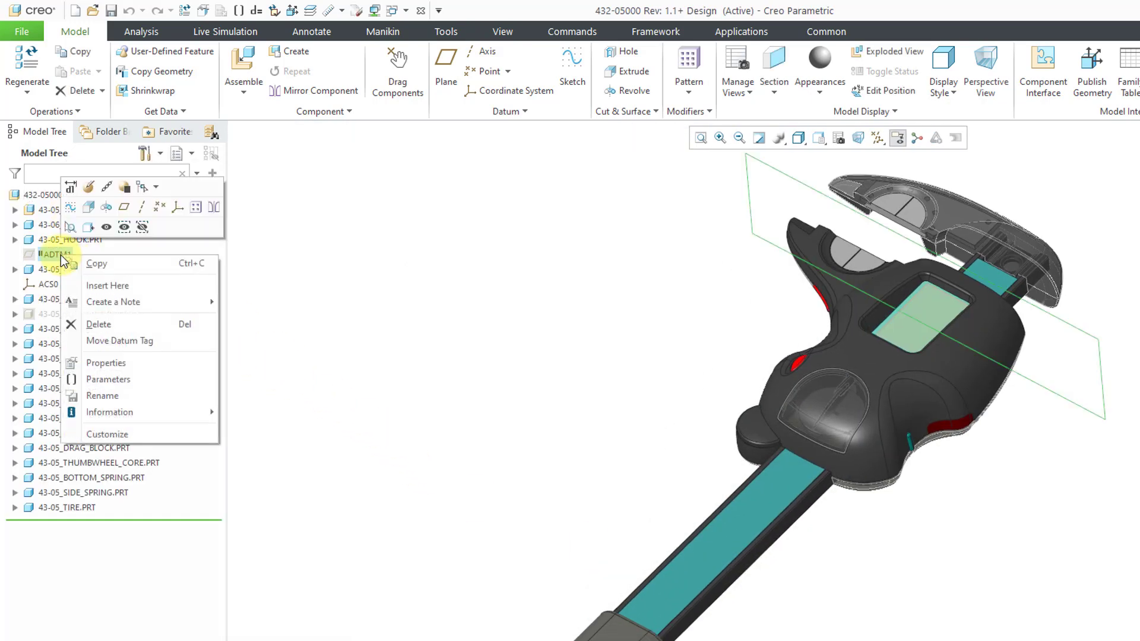
mouse_move(133, 412)
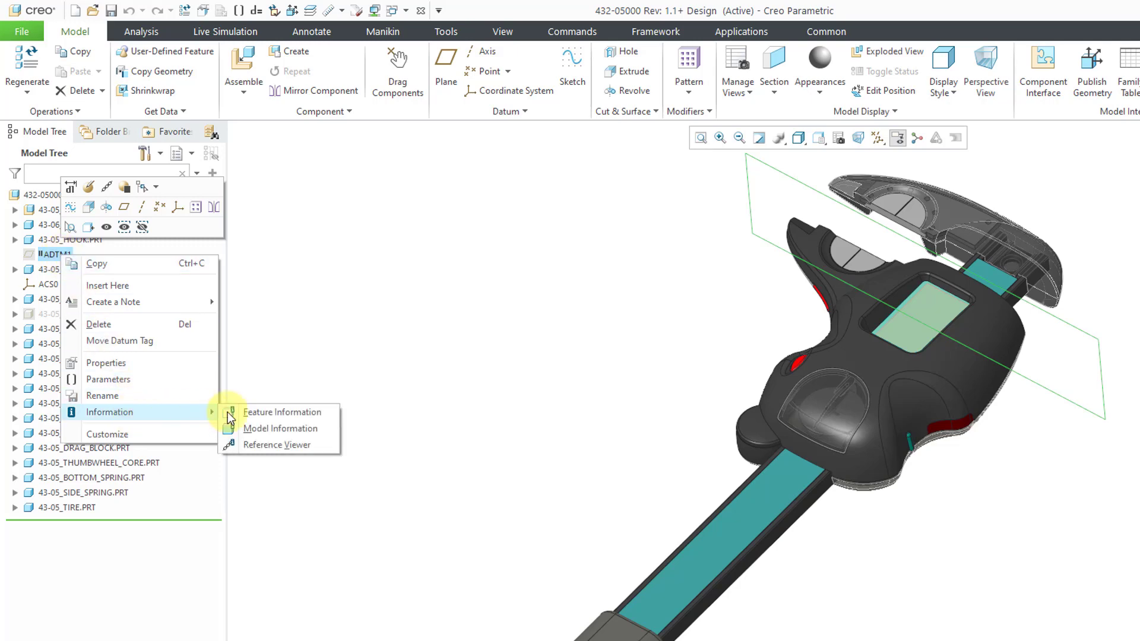
left_click(267, 445)
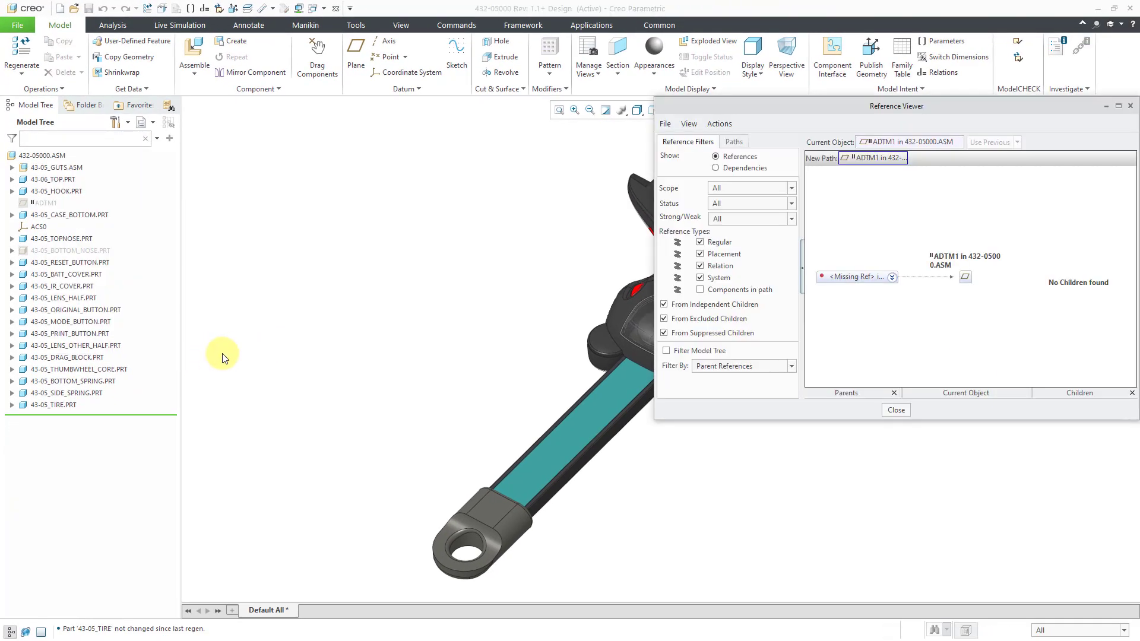
left_click(896, 409)
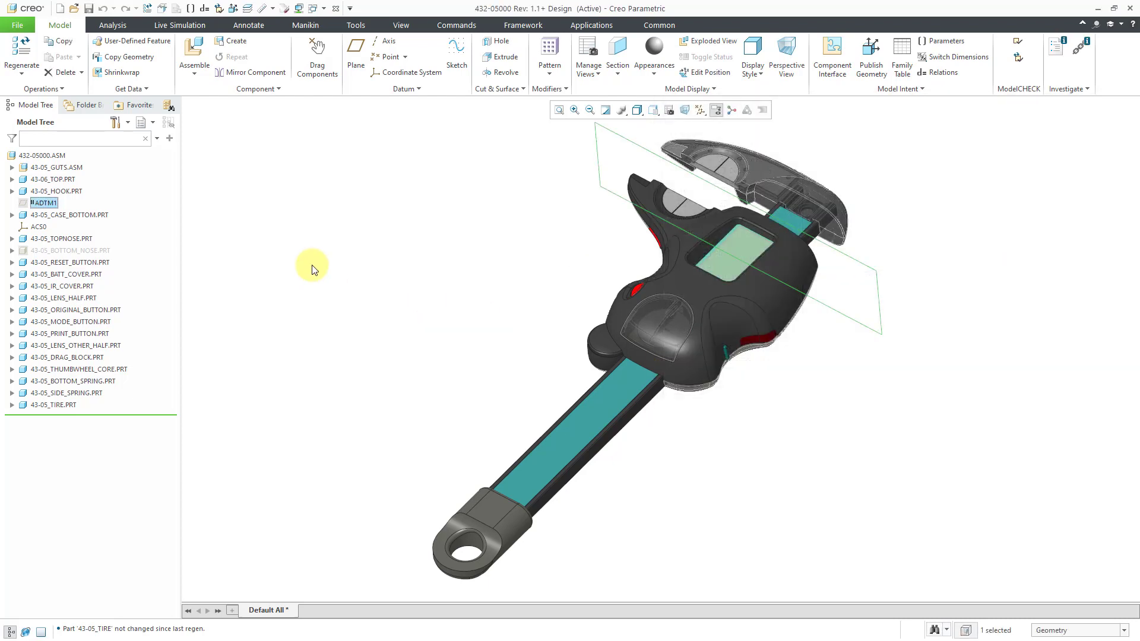
Delete the ADTM1 datum plane from the assembly.
right_click(47, 204)
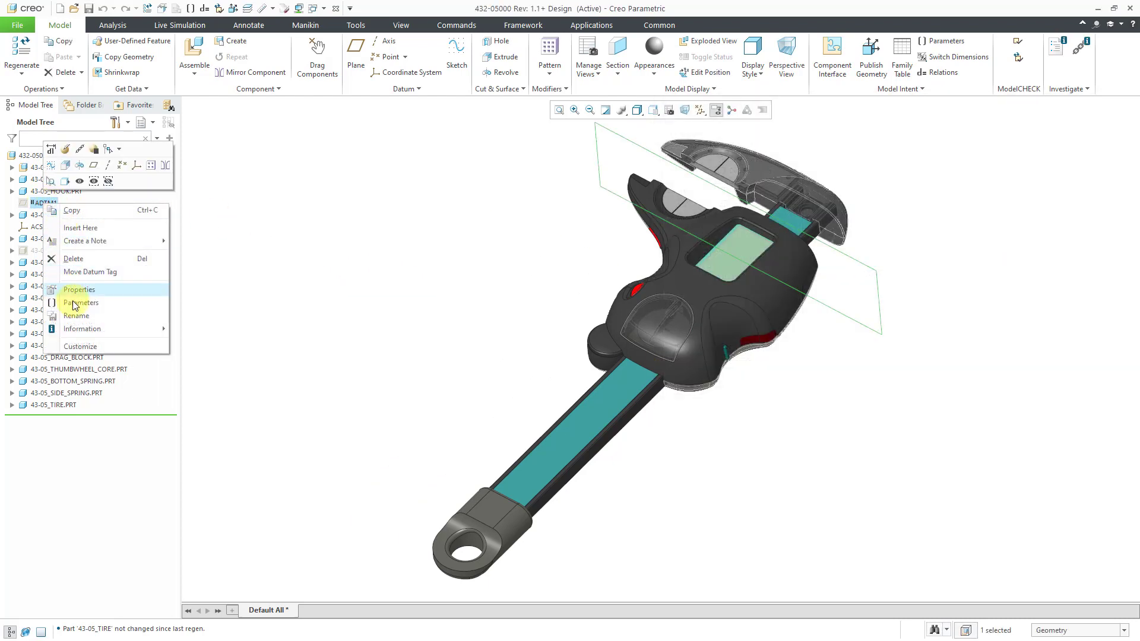
left_click(74, 258)
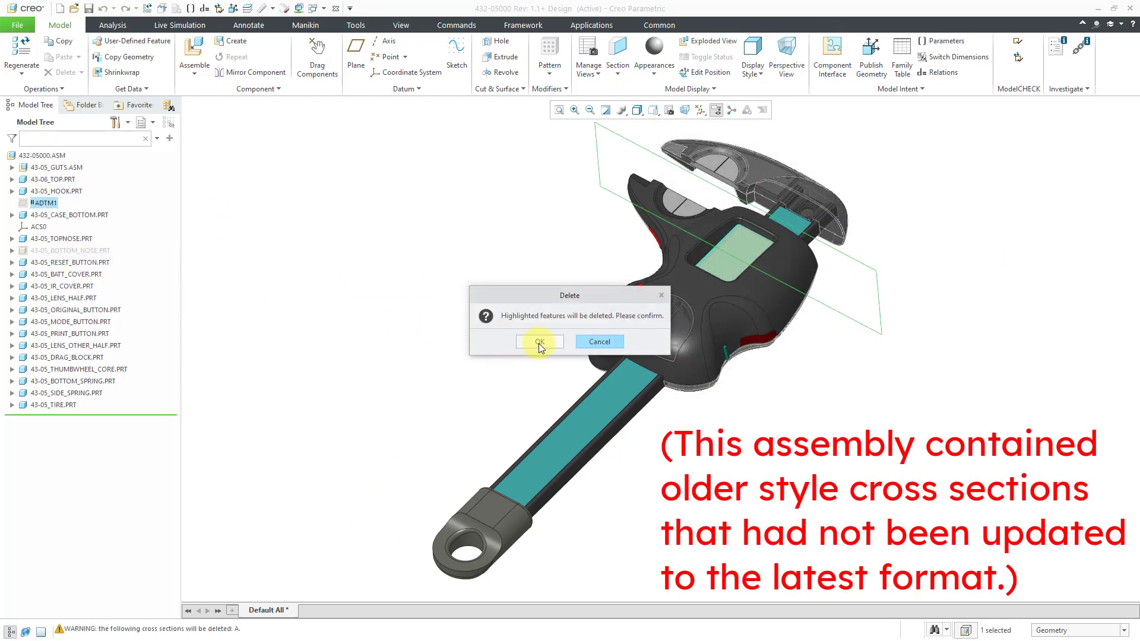
left_click(539, 343)
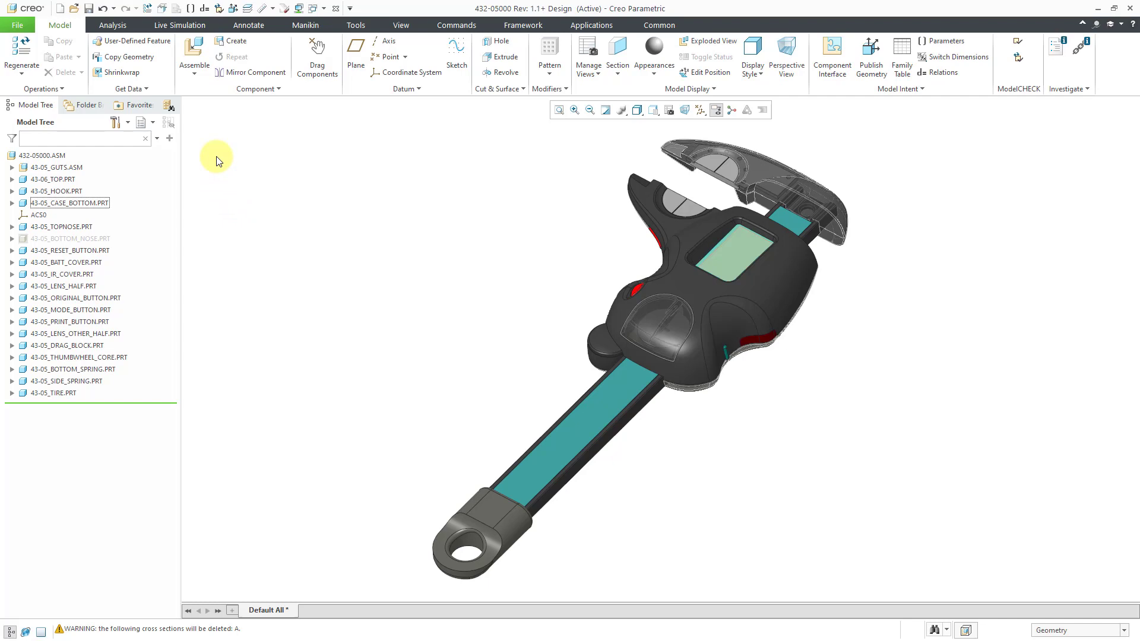
Save the assembly and list the 2021 04 01 Caliper workspace objects down to the new entries.
left_click(88, 8)
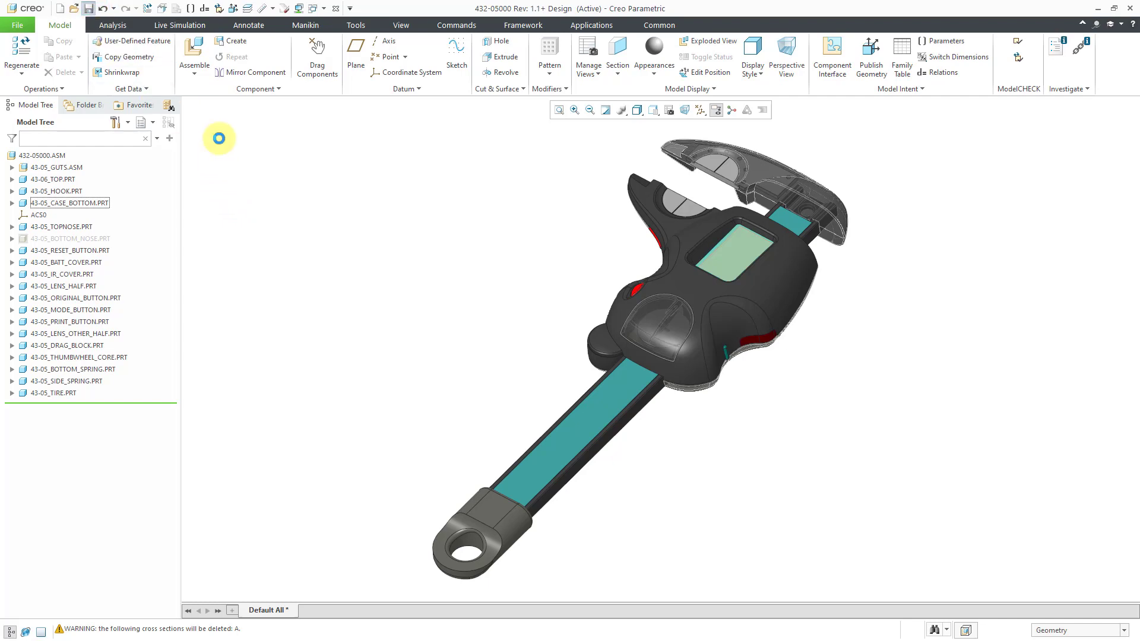
left_click(76, 108)
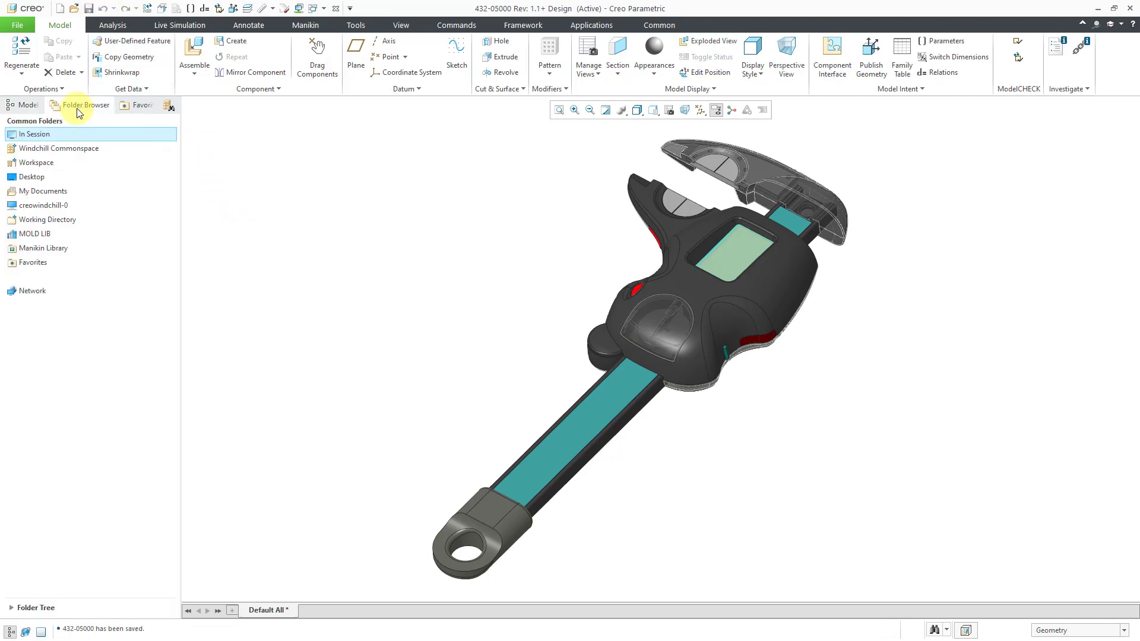
left_click(66, 162)
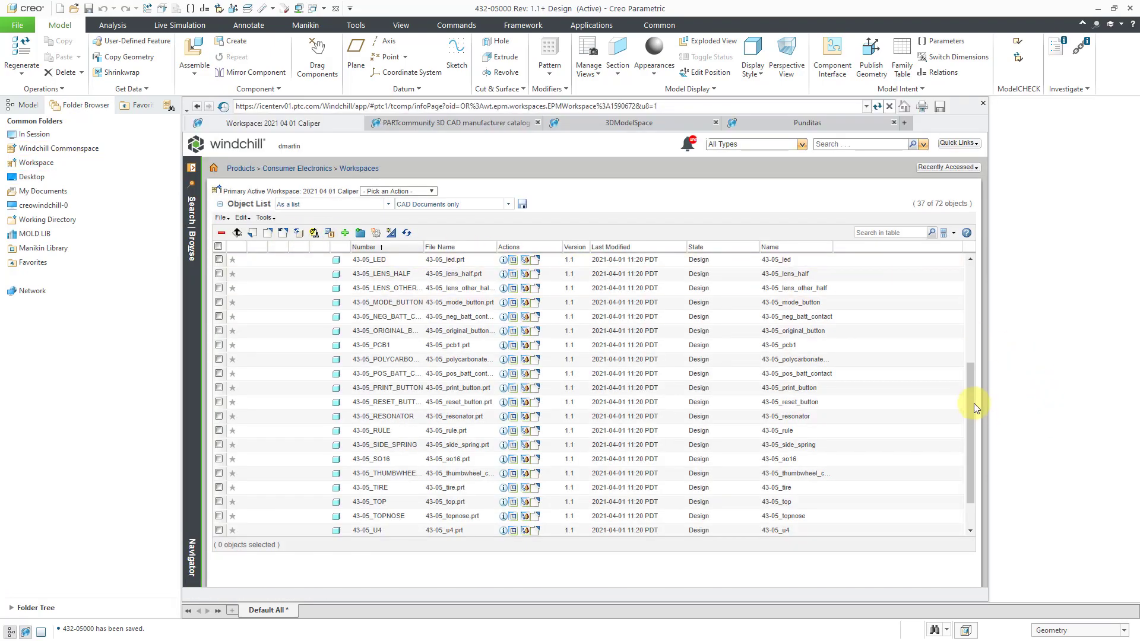
scroll(972, 398, "down", 2)
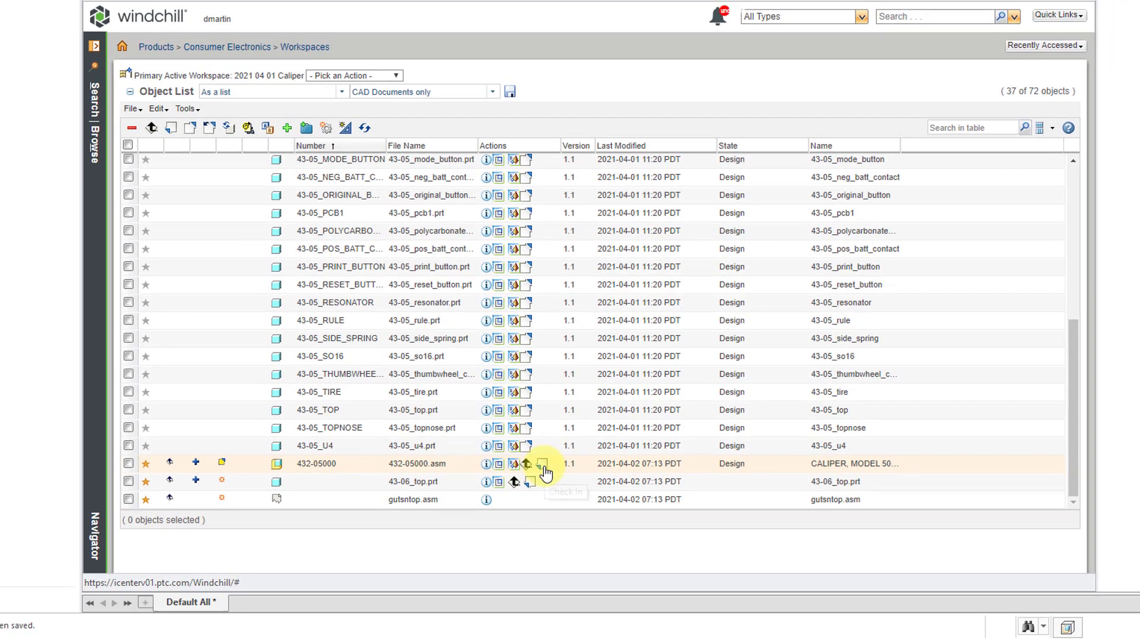
Check in 432-05000 with its related objects, auto-resolving incomplete objects as Always ignore.
left_click(540, 458)
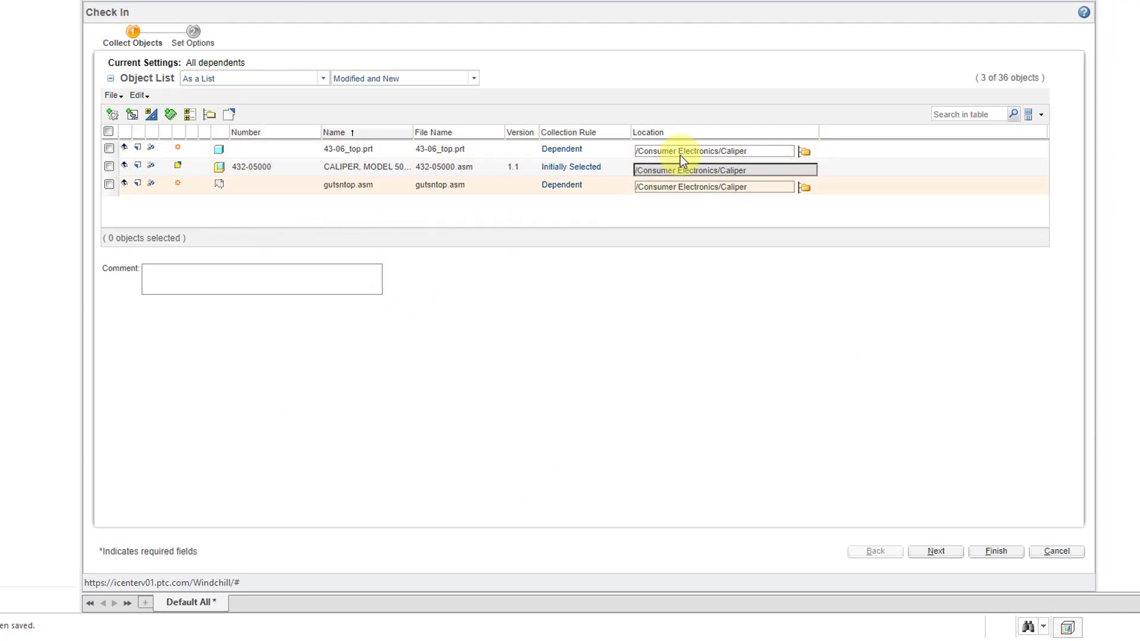
left_click(936, 551)
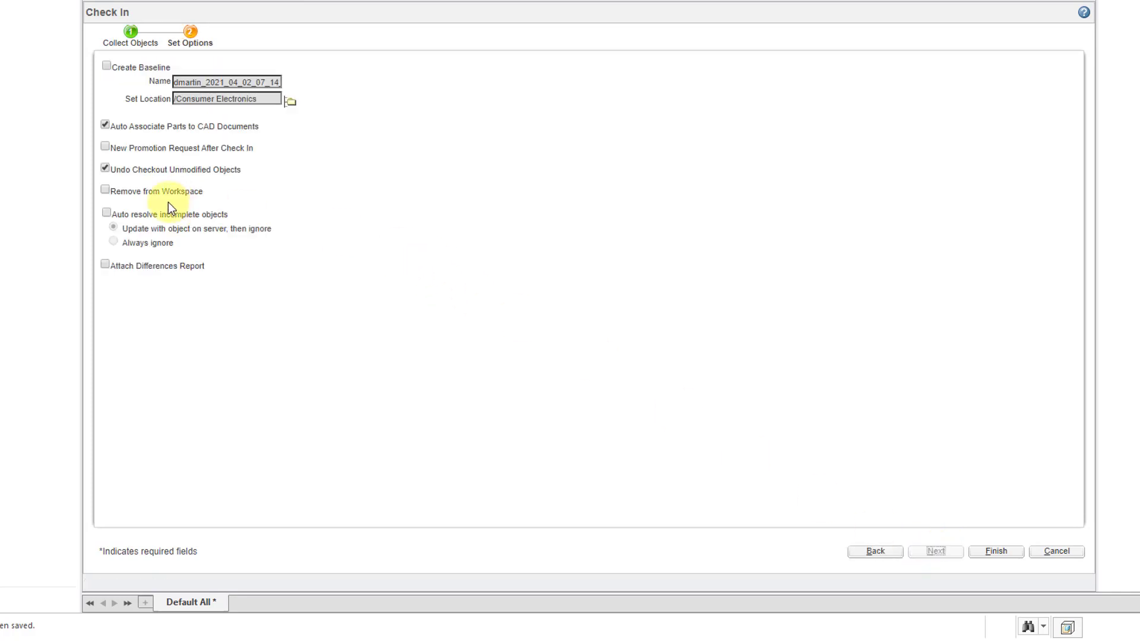
left_click(106, 215)
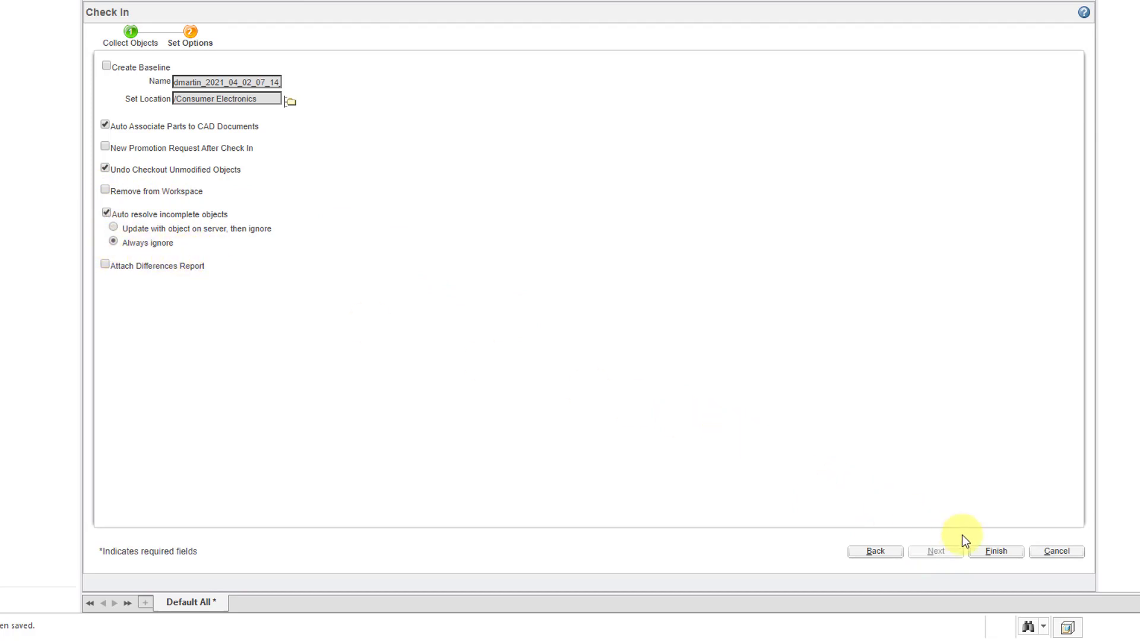
left_click(990, 552)
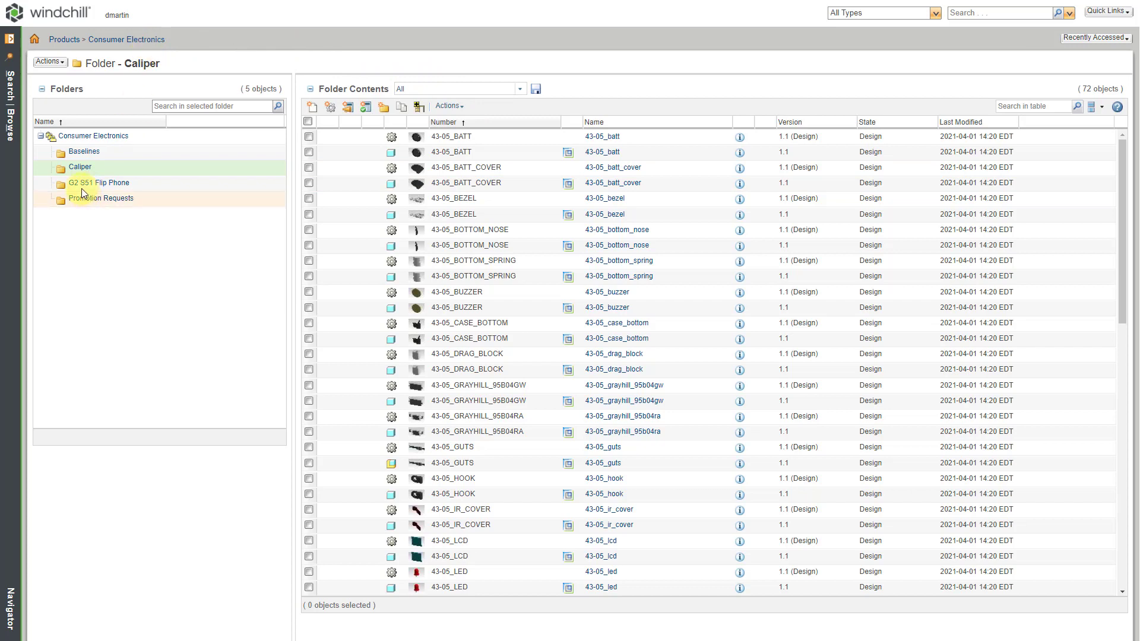
Filter the folder contents by 'top' and open the 43-05_TOP part's details page.
left_click(1020, 107)
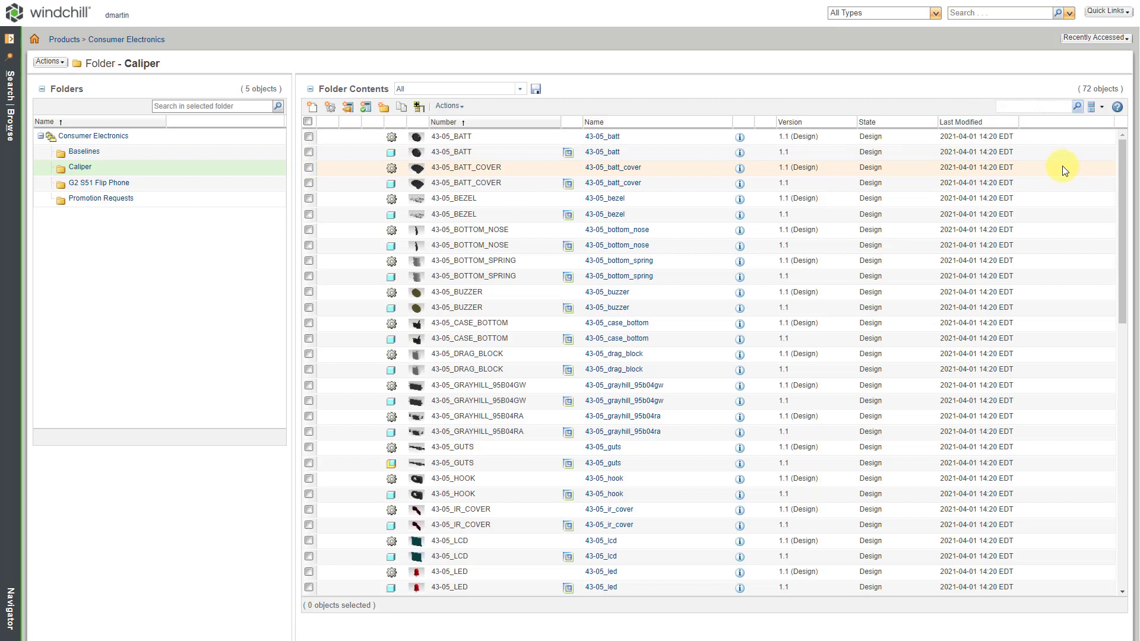
type("top")
key("Return")
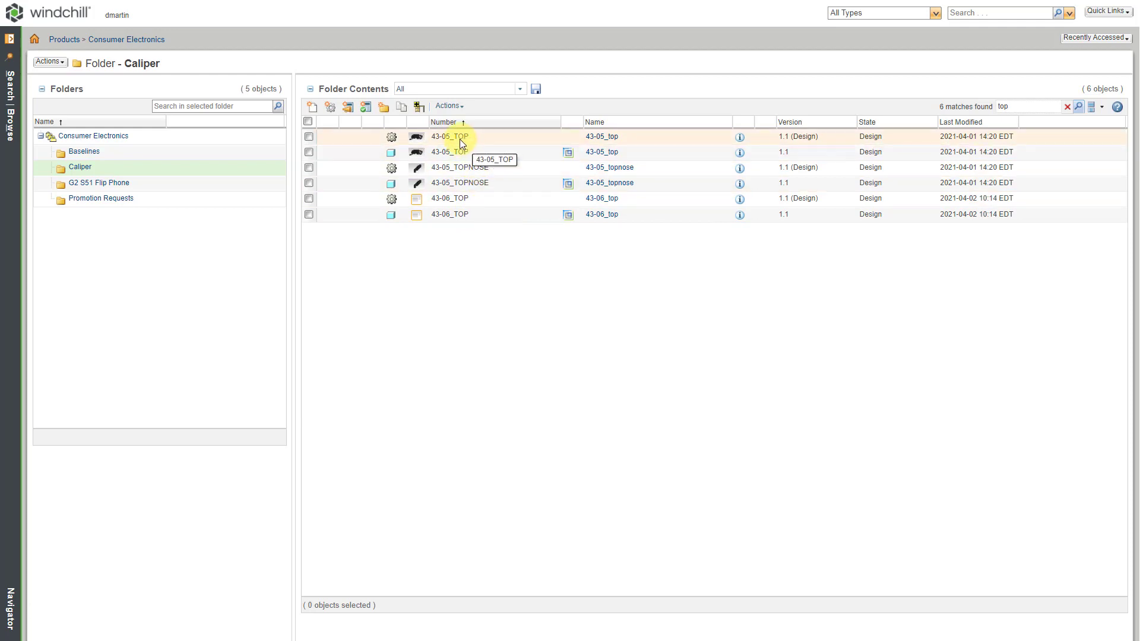
left_click(739, 138)
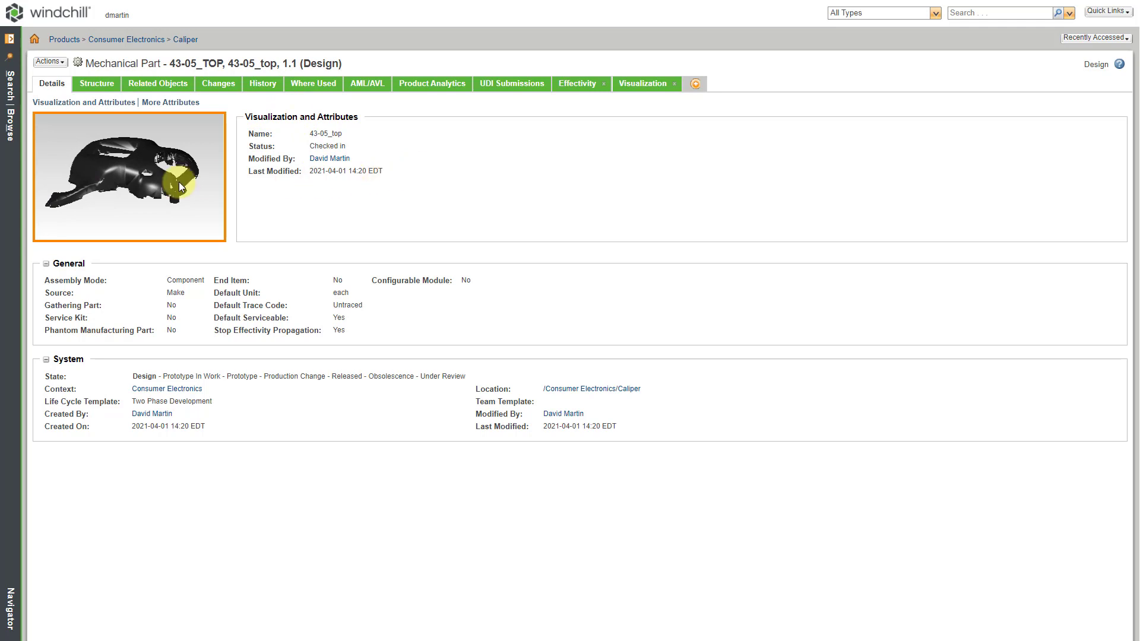
Rotate the 43-05_TOP thumbnail, then view its Related Objects and History tabs.
left_click_drag(178, 181, 109, 110)
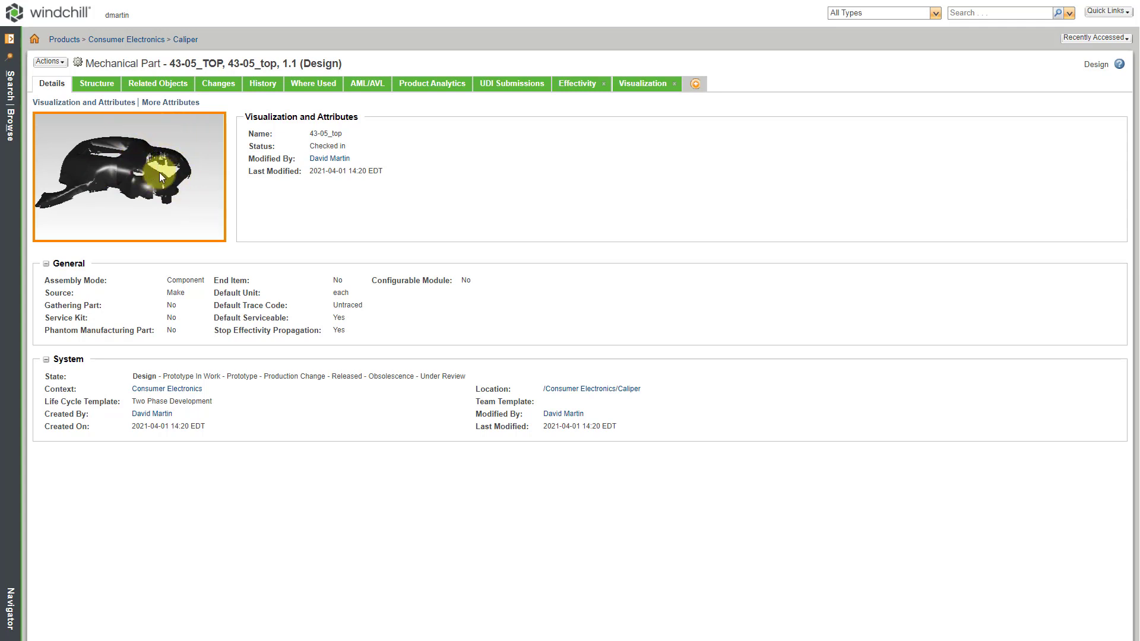
left_click(167, 89)
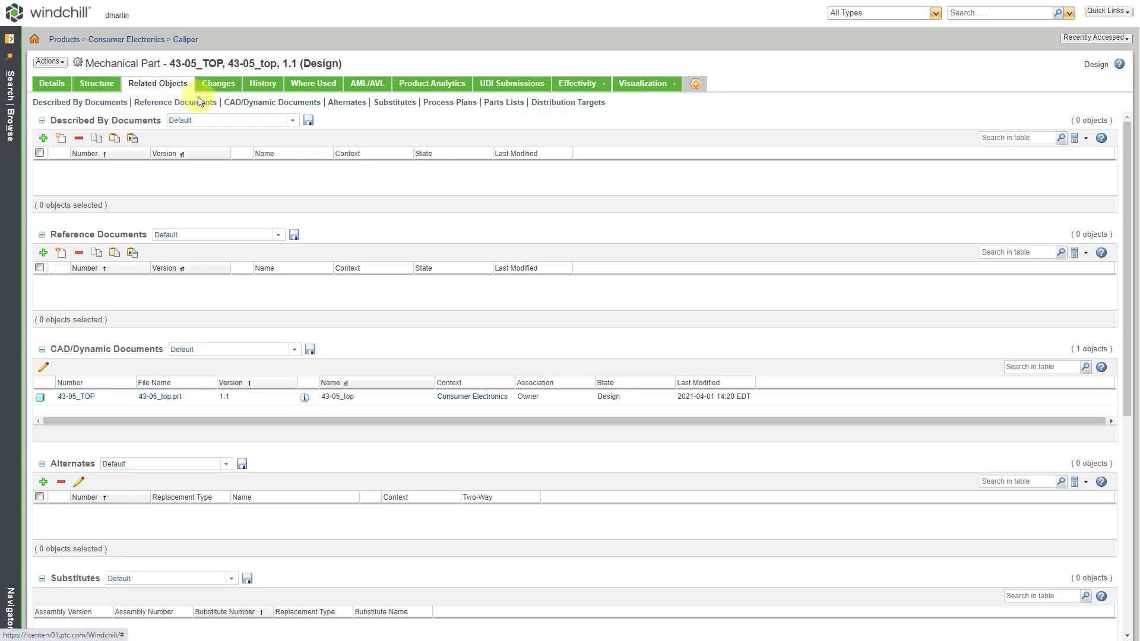
left_click(266, 87)
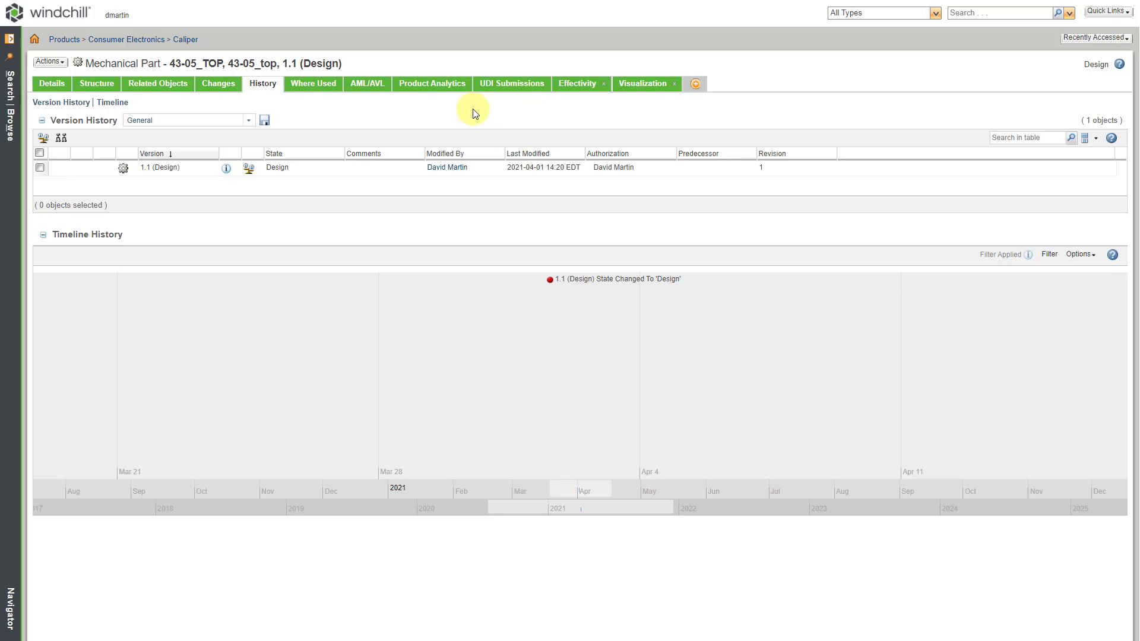
Add a new tab to the 43-05_TOP page and rename it 'Configuration Mgmt'.
left_click(697, 84)
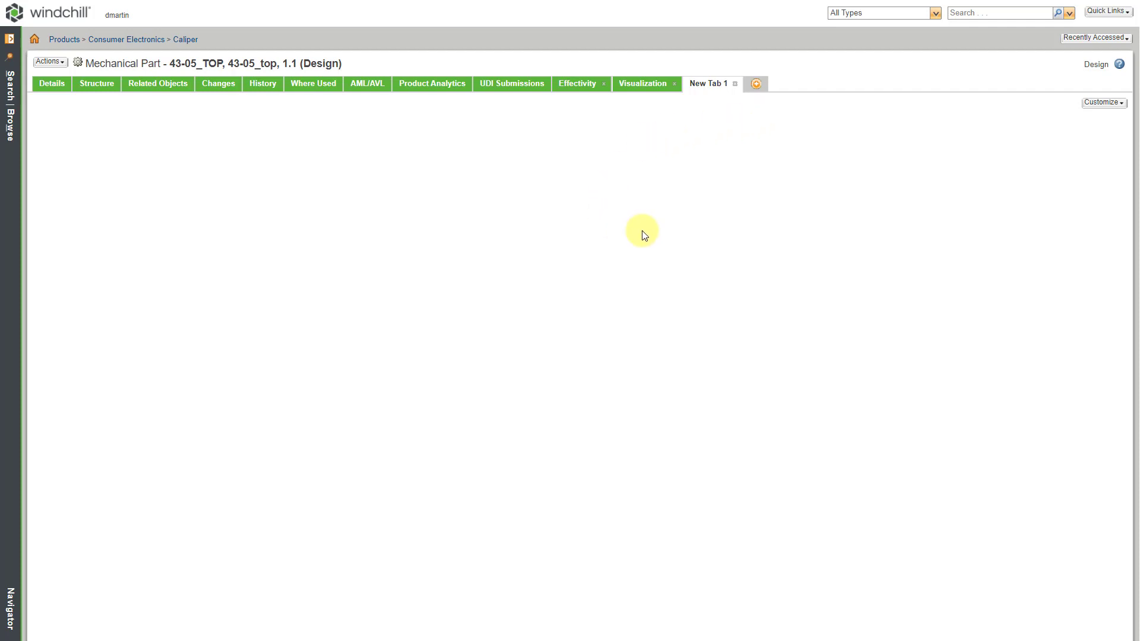
left_click(708, 85)
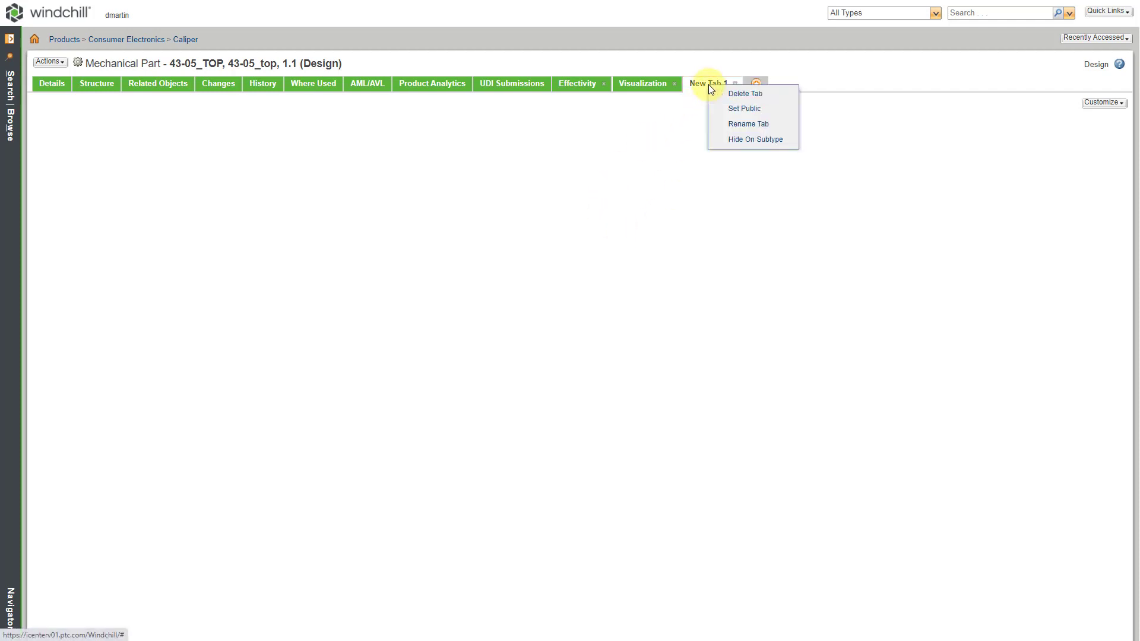
left_click(751, 124)
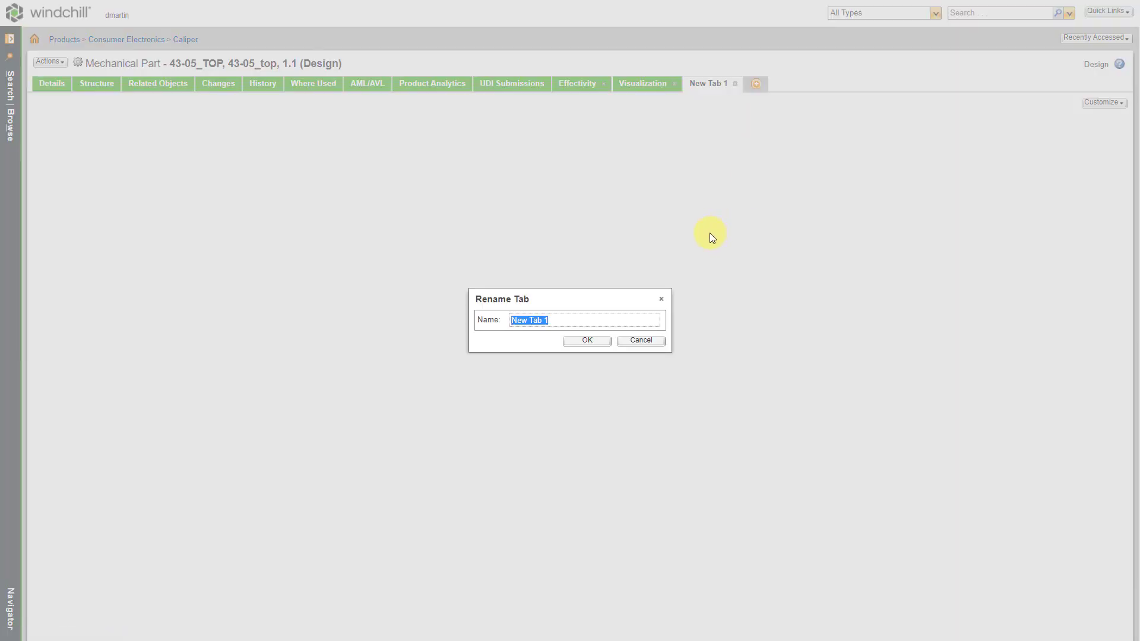
type("Configuration Mgmt")
left_click(585, 342)
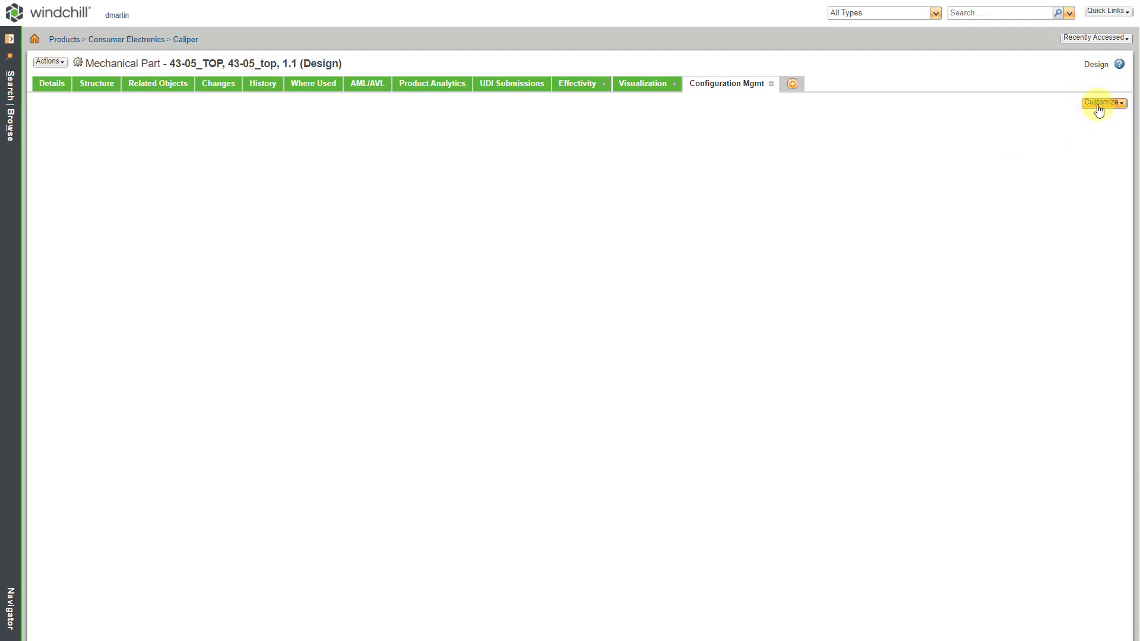
Revisit History and Related Objects, then browse Configuration Mgmt's Customize menu to its General options.
left_click(265, 88)
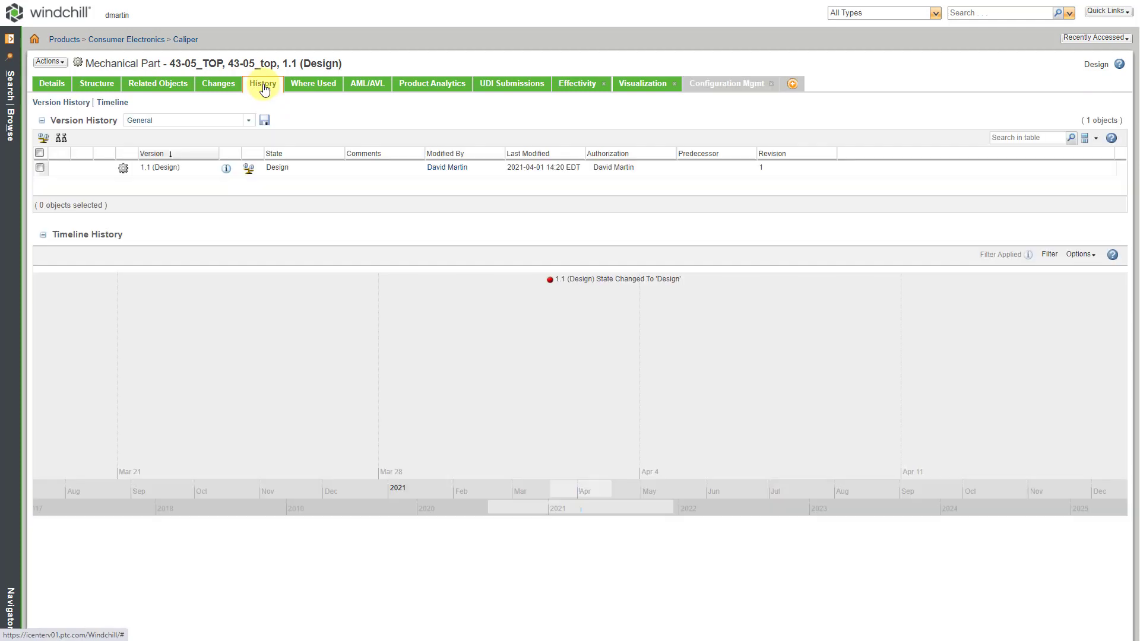
left_click(157, 84)
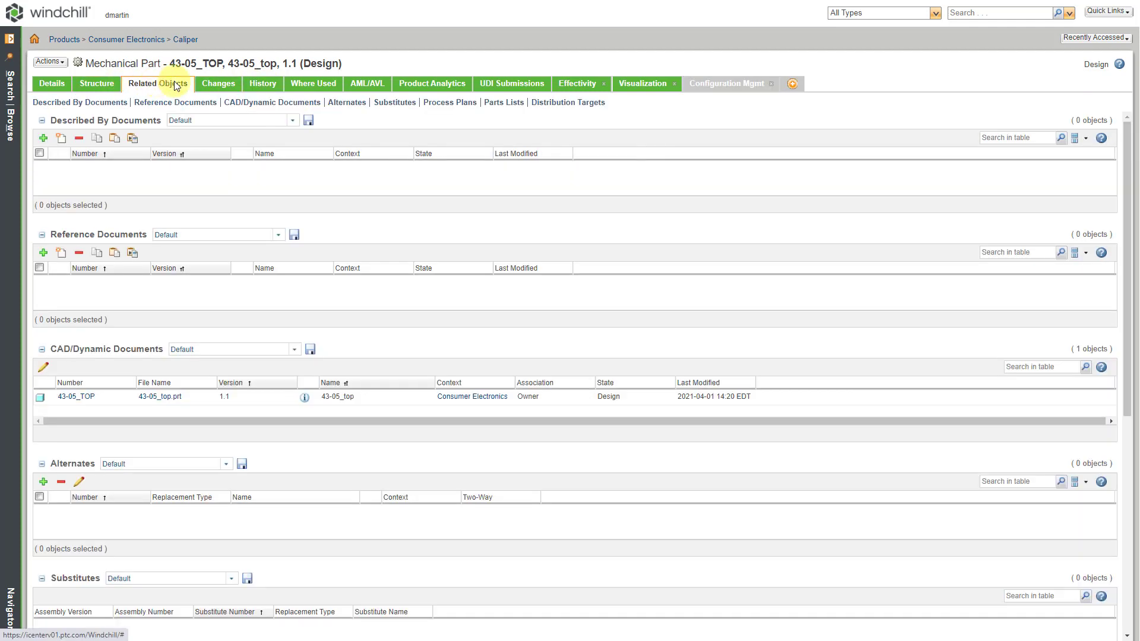
left_click(710, 87)
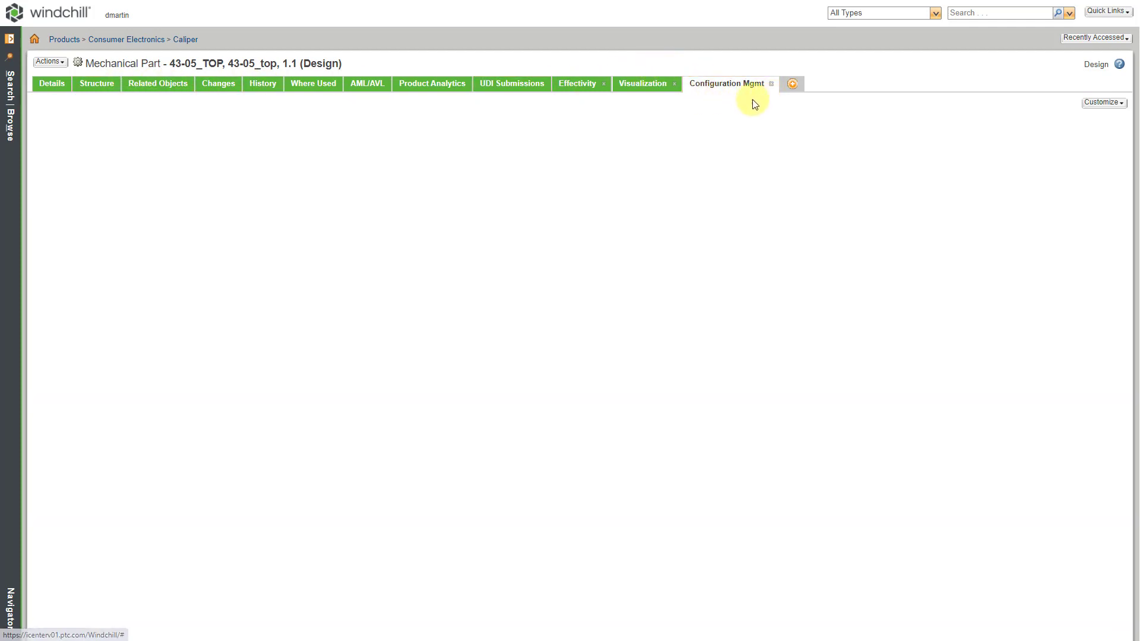
left_click(1102, 107)
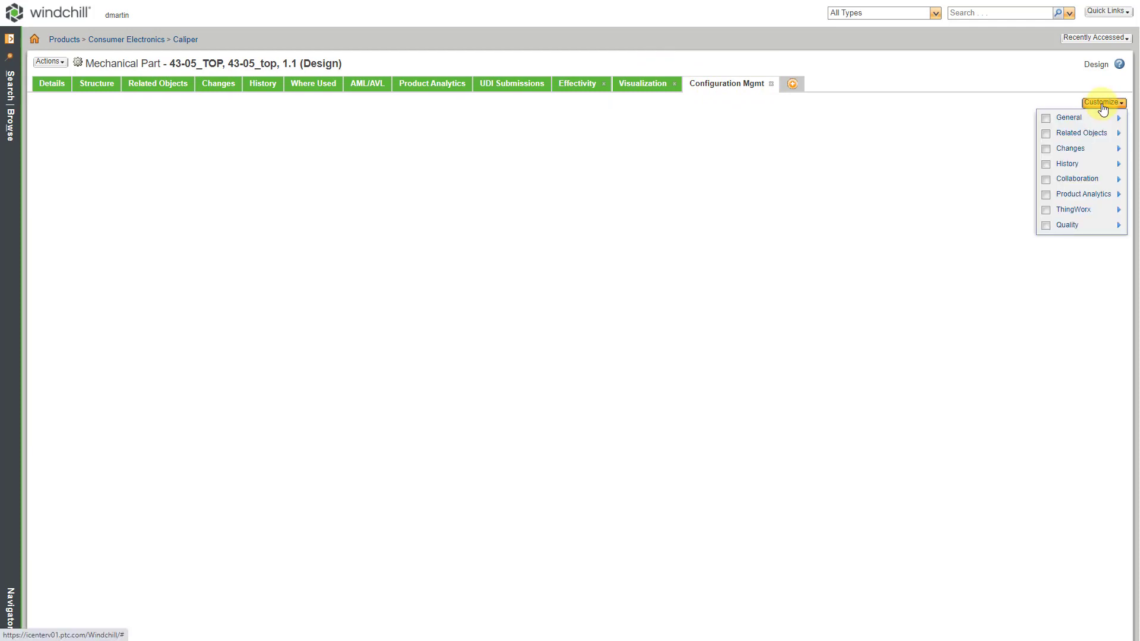
mouse_move(1095, 133)
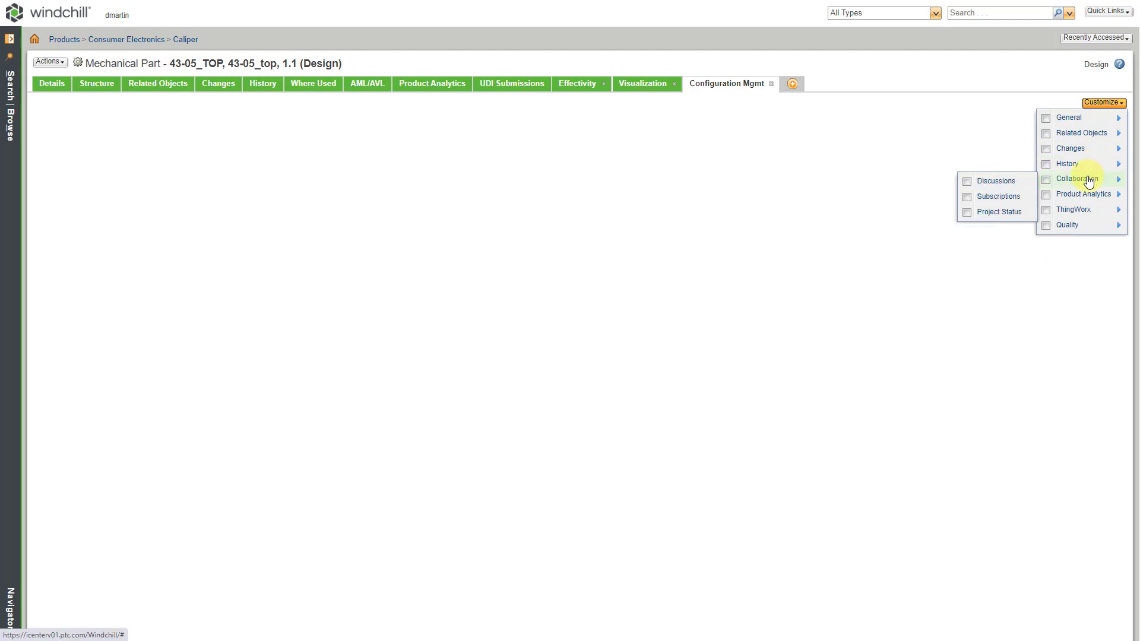
mouse_move(1091, 216)
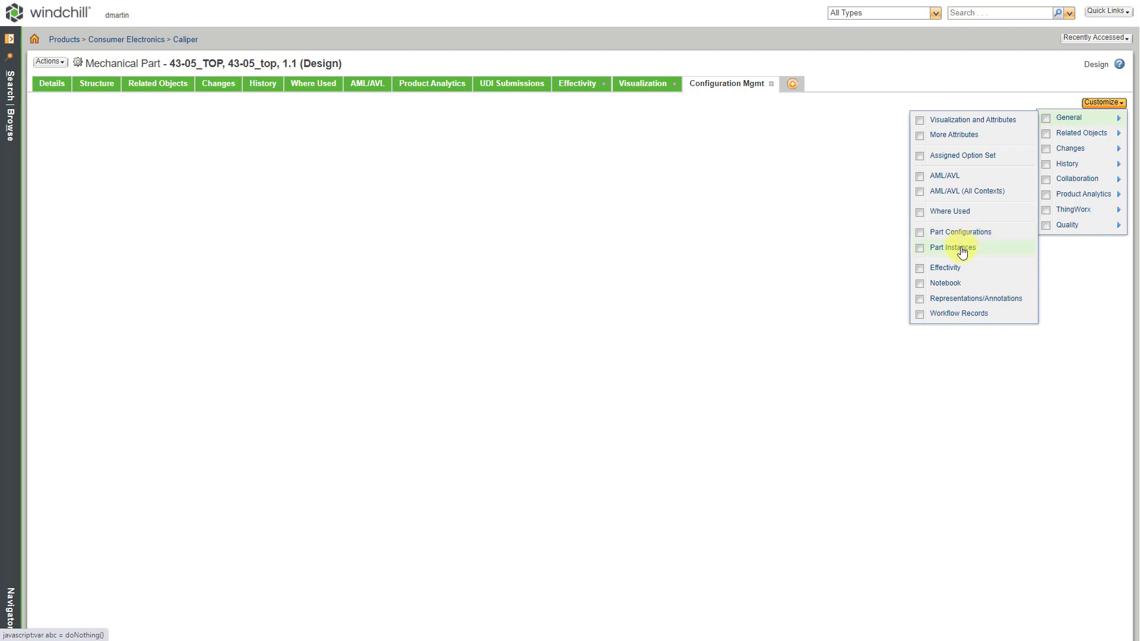
Add the Part Instances, Part Configurations and Supersedes tables to the Configuration Mgmt tab.
left_click(962, 250)
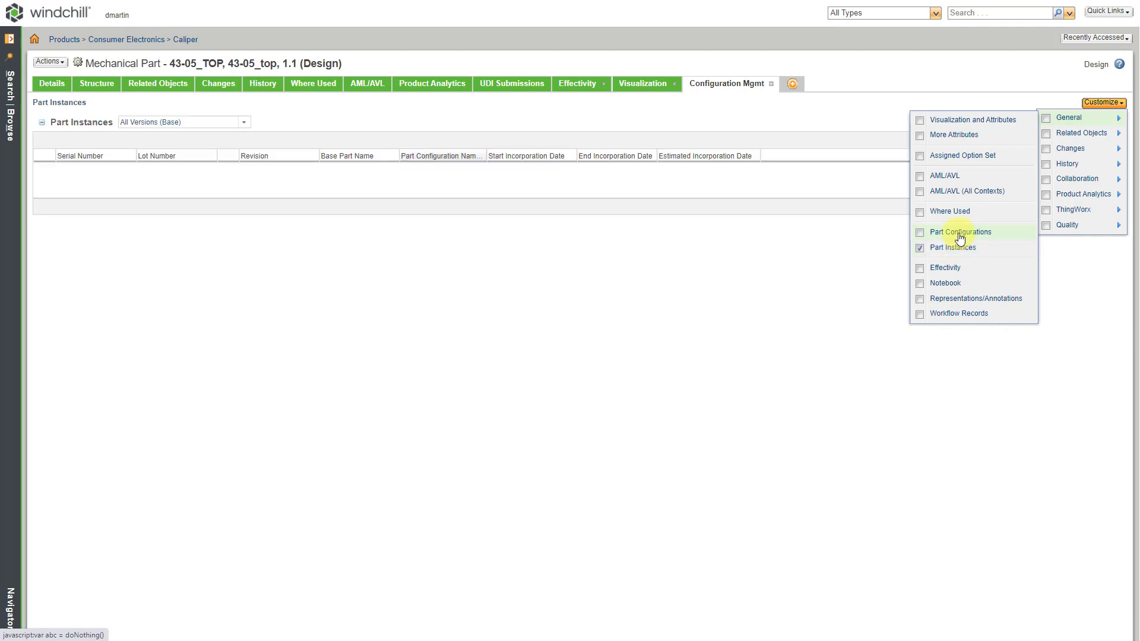
left_click(960, 233)
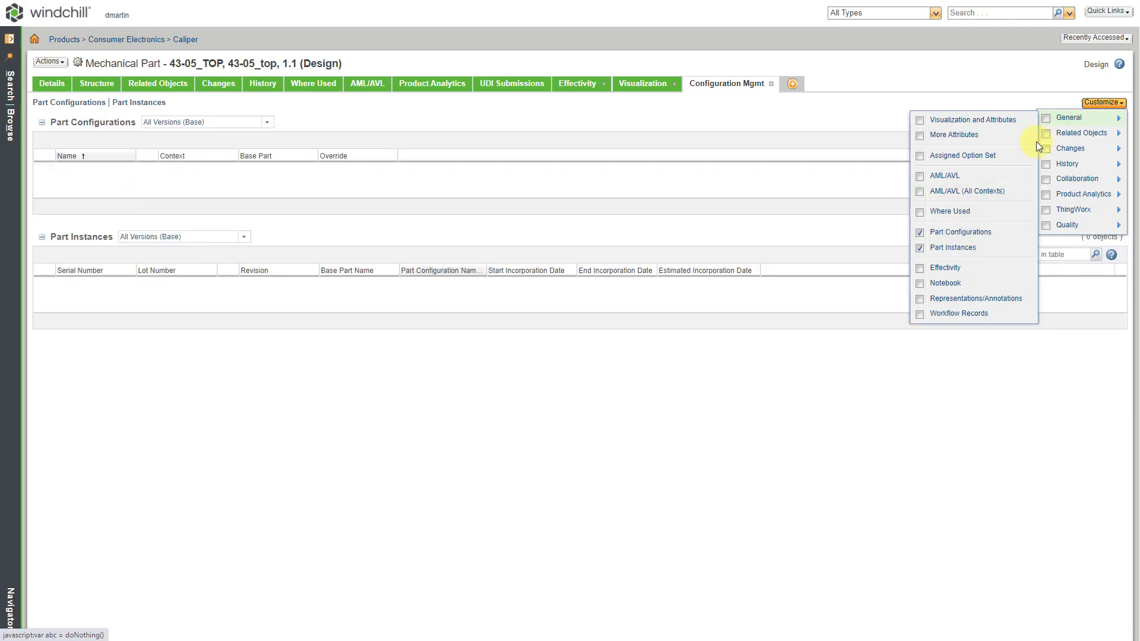
mouse_move(1058, 138)
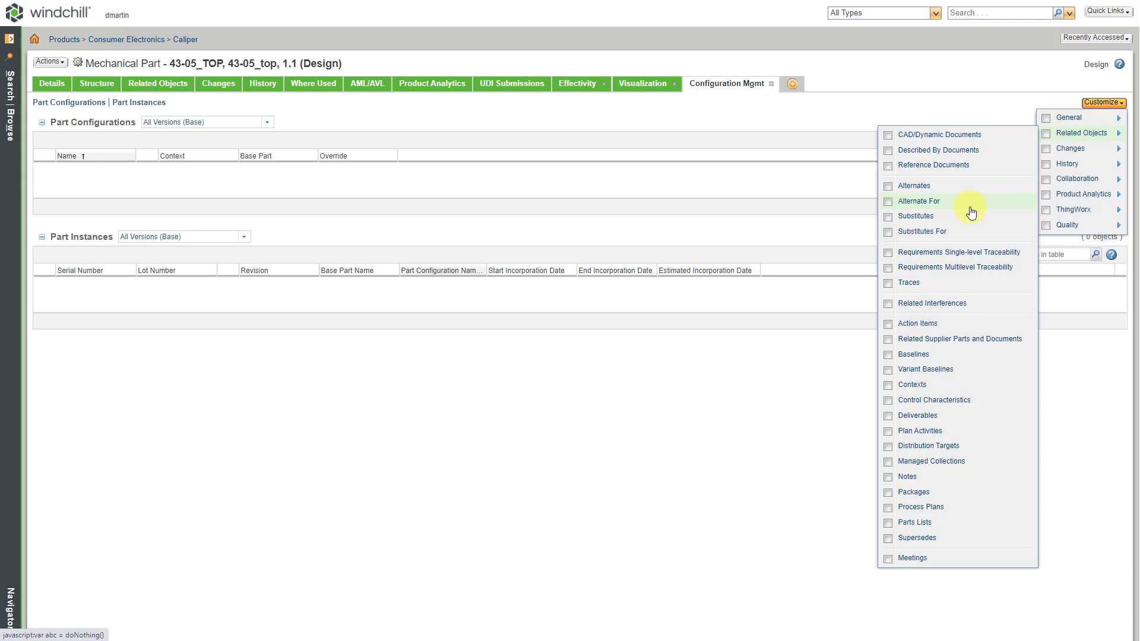
left_click(935, 542)
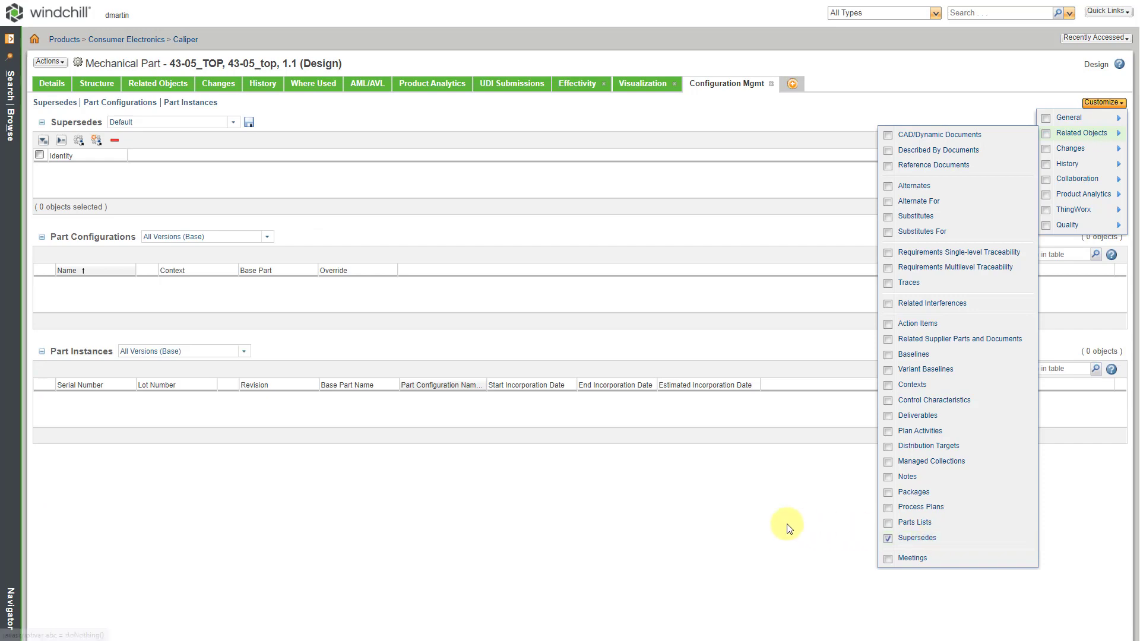
left_click(789, 527)
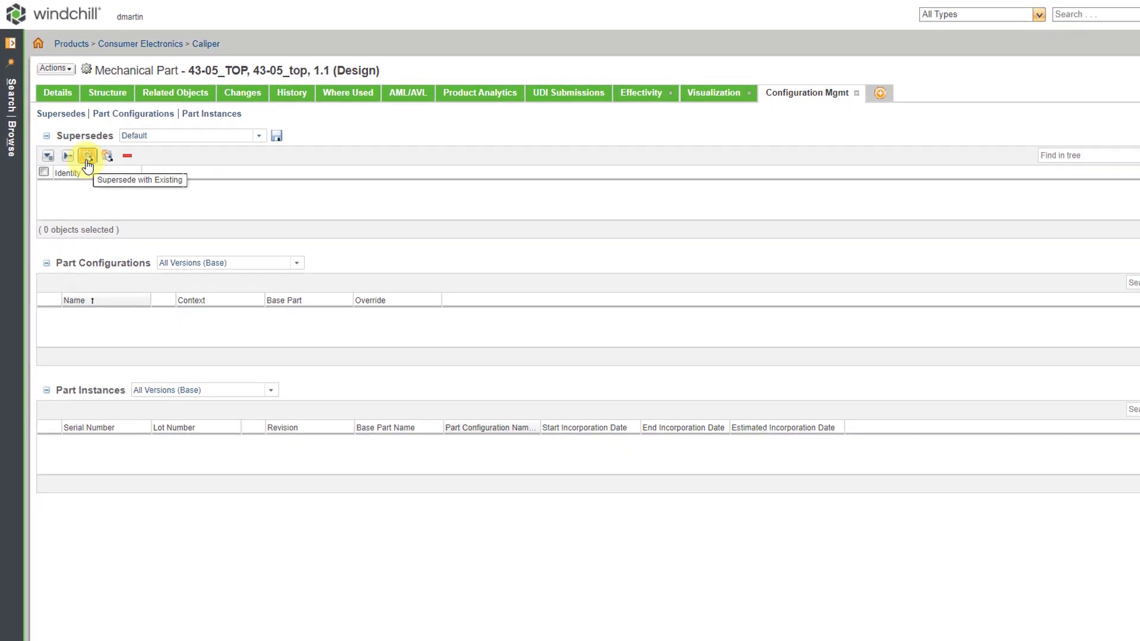
Using Supersede with Existing, search number 43-06* and add 43-06_TOP as superseding 43-05_TOP.
left_click(111, 201)
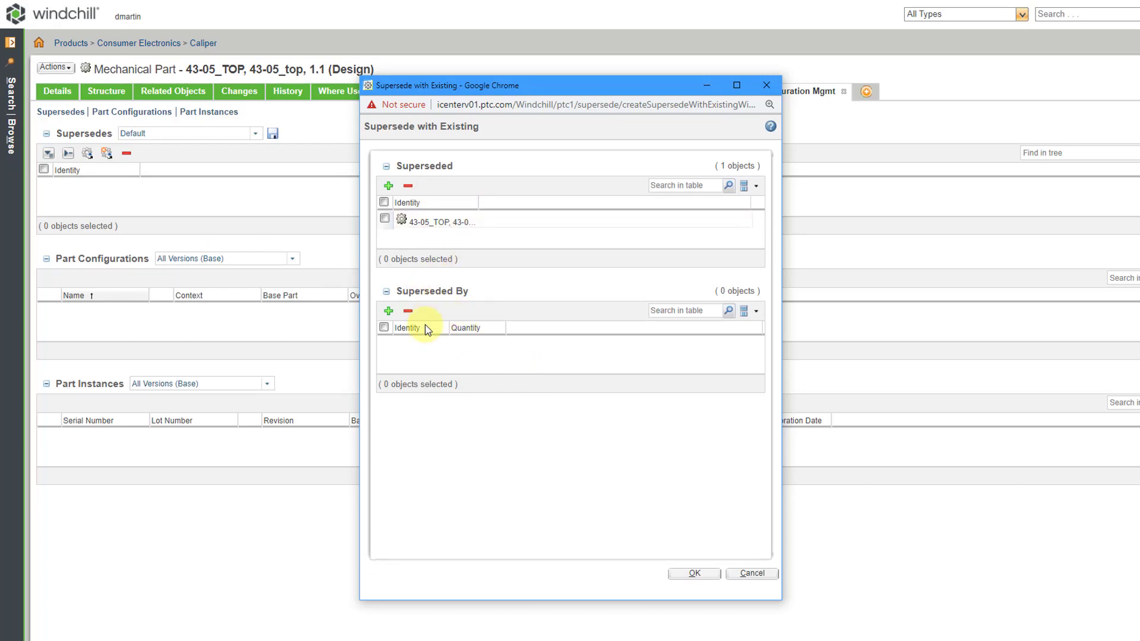
left_click(387, 315)
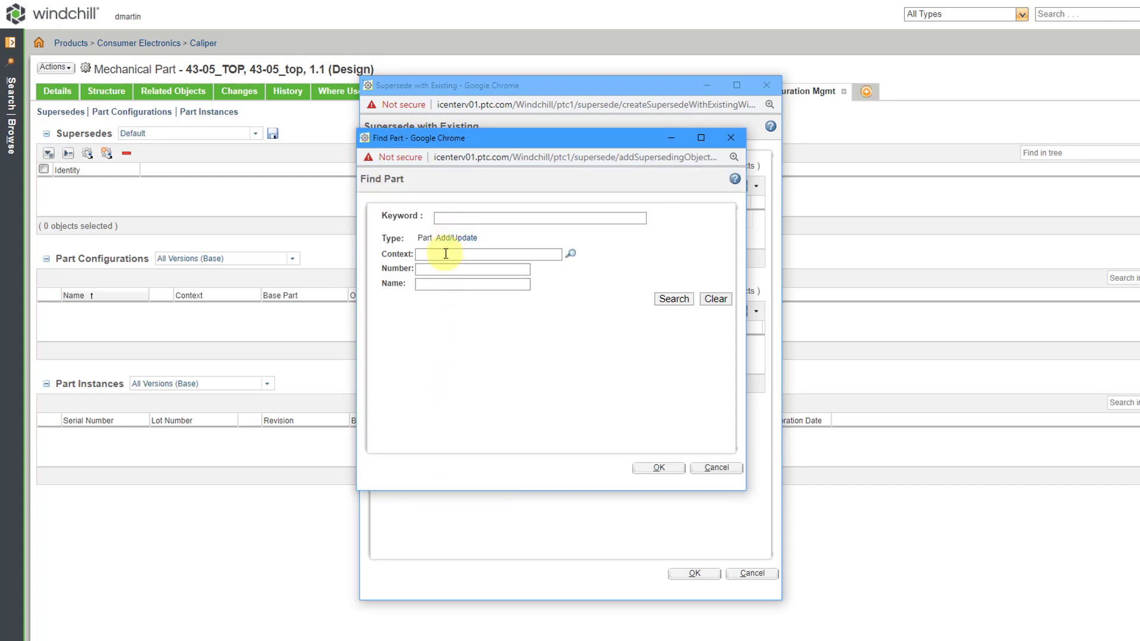
left_click(443, 269)
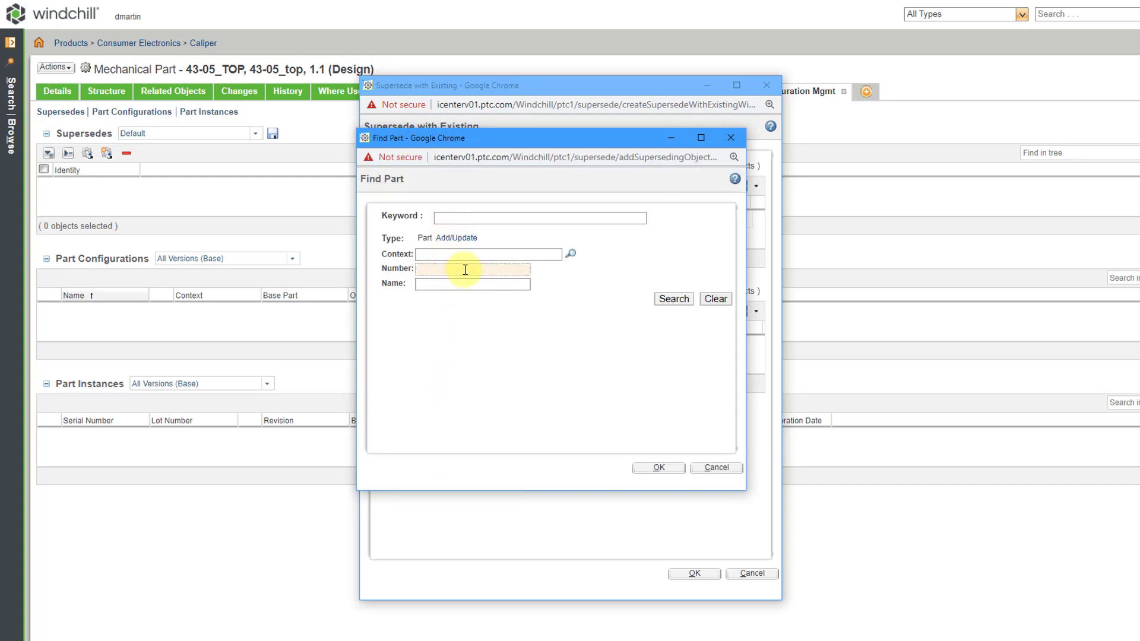
type("43-06*")
left_click(668, 301)
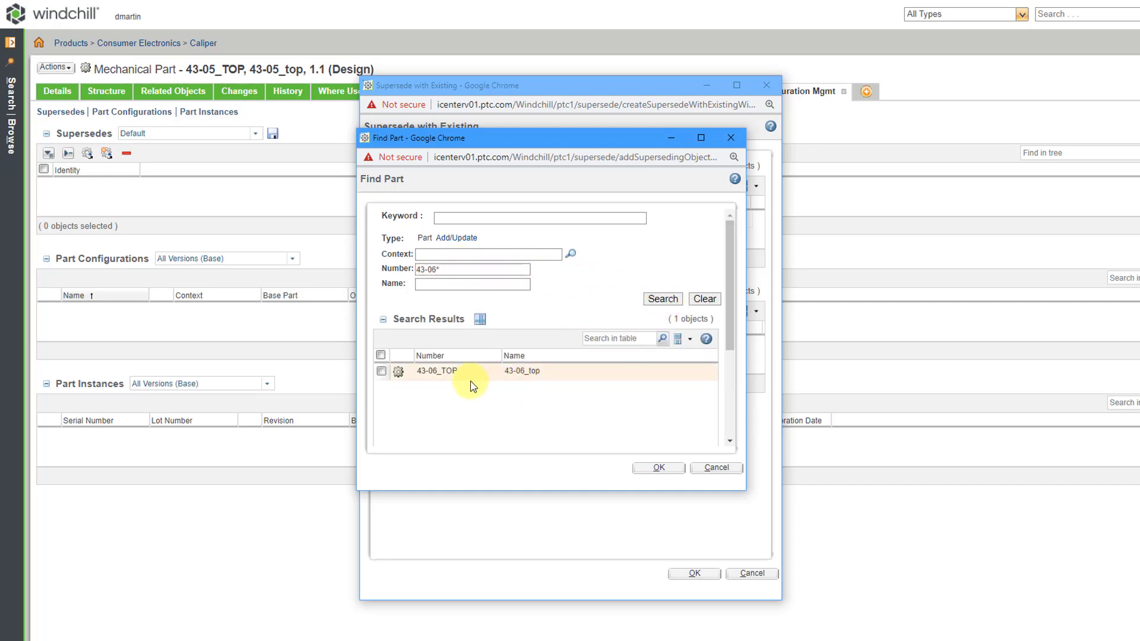
left_click(382, 372)
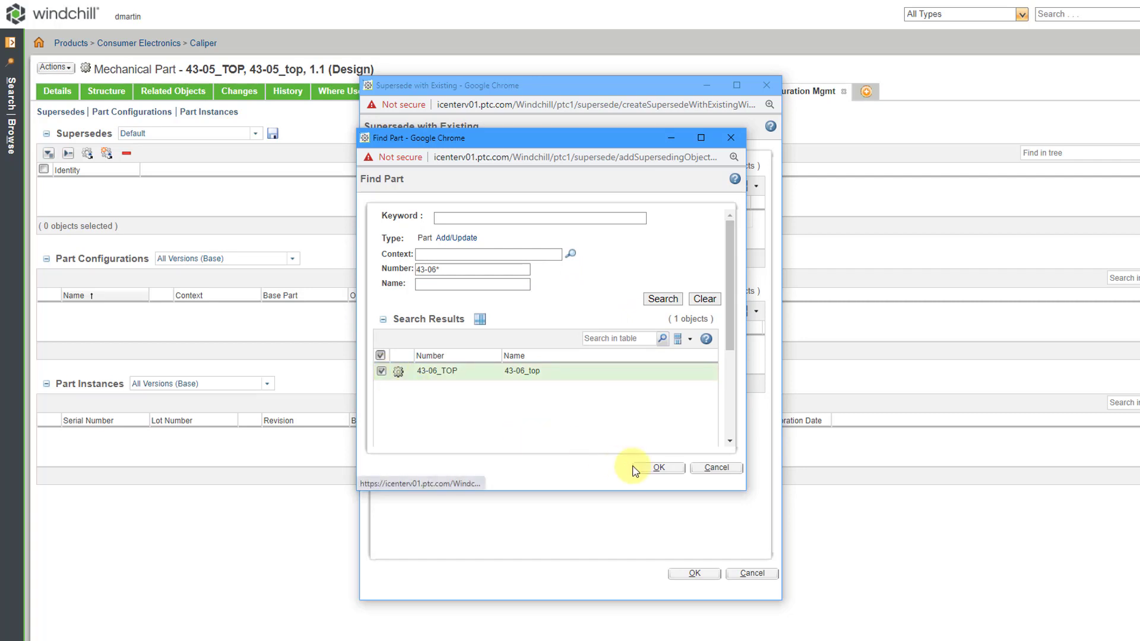
left_click(657, 469)
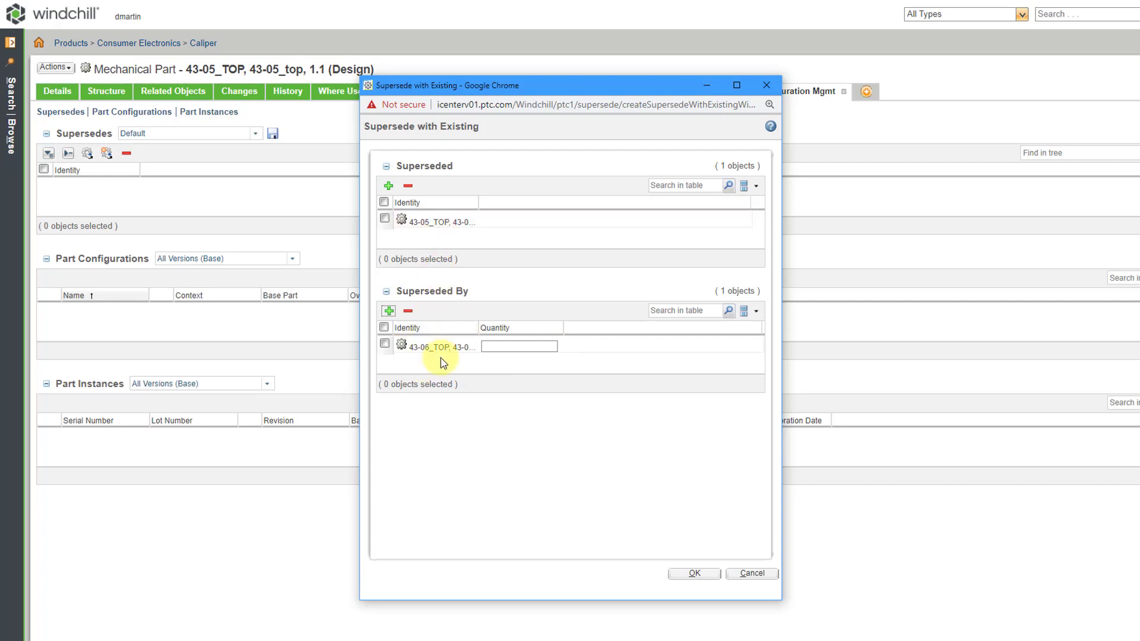
Save the 43-06_TOP supersede of 43-05_TOP and widen the Supersedes table's Identity column.
left_click(693, 573)
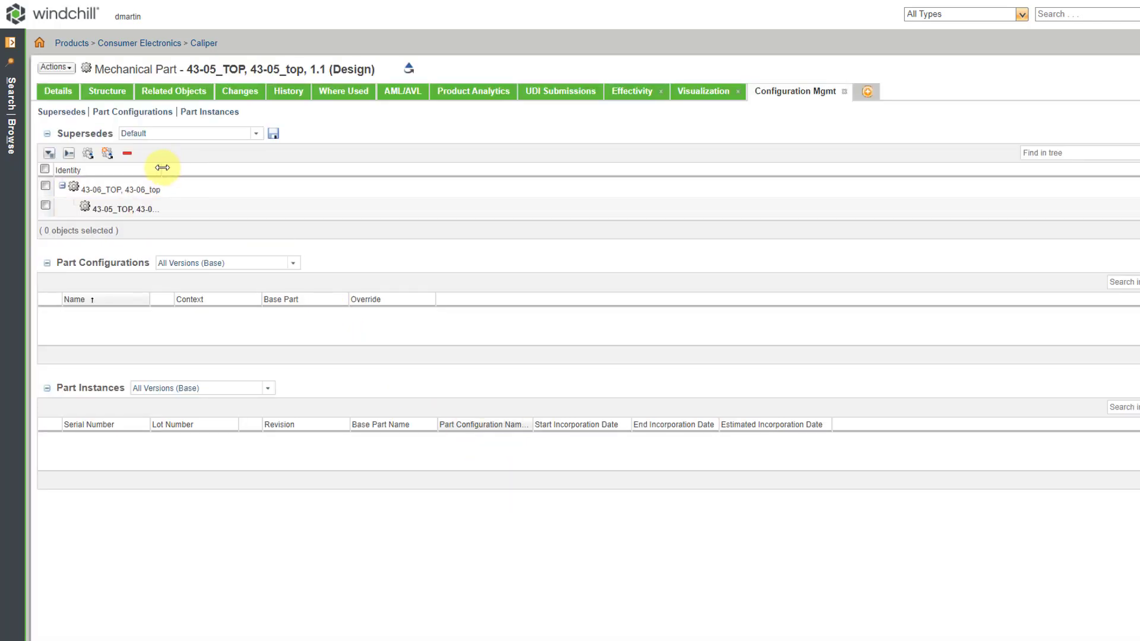
left_click_drag(161, 168, 309, 187)
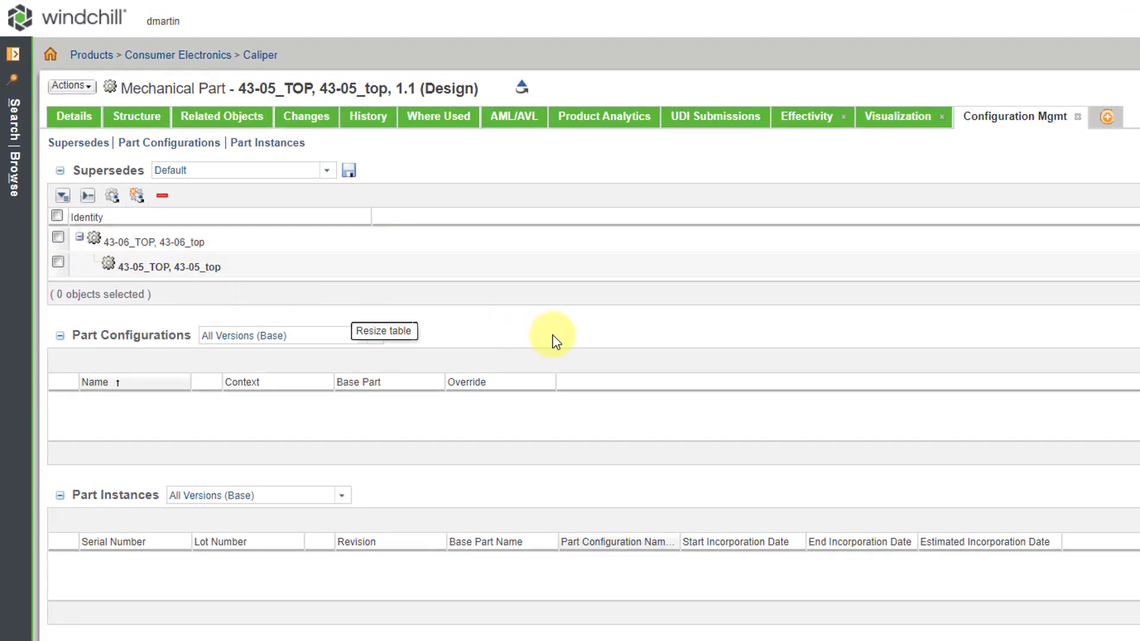